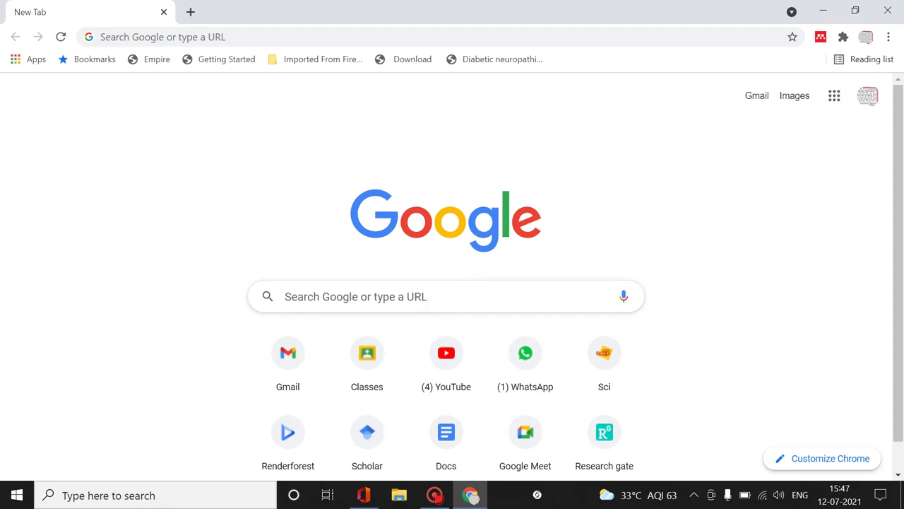
Step: Open Google Forms from the list of Google apps
click(837, 103)
scroll(745, 254, down, 5)
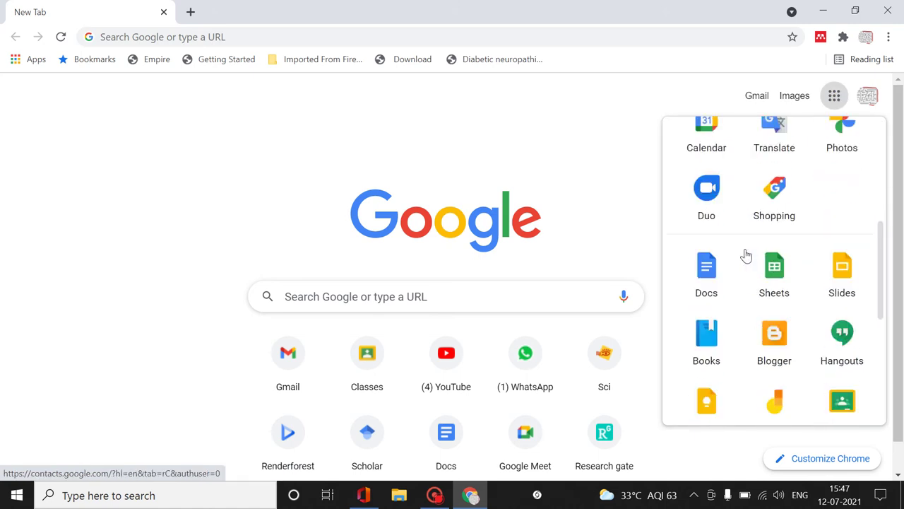
scroll(745, 254, down, 2)
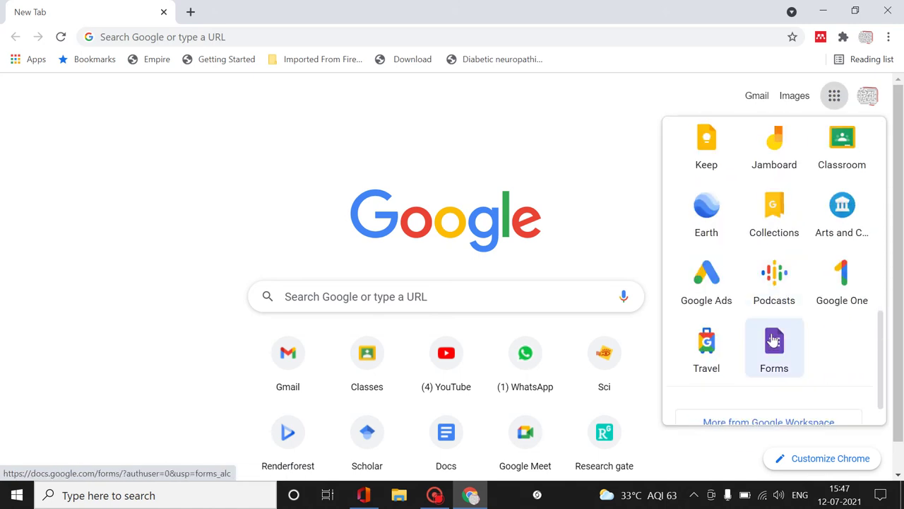
click(773, 340)
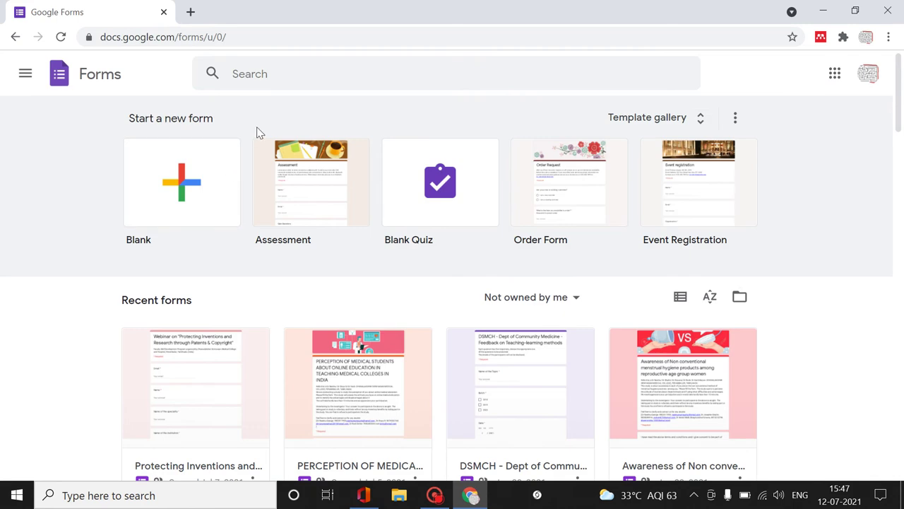
Step: Browse the form template gallery and create a new blank form from it
scroll(259, 134, down, 1)
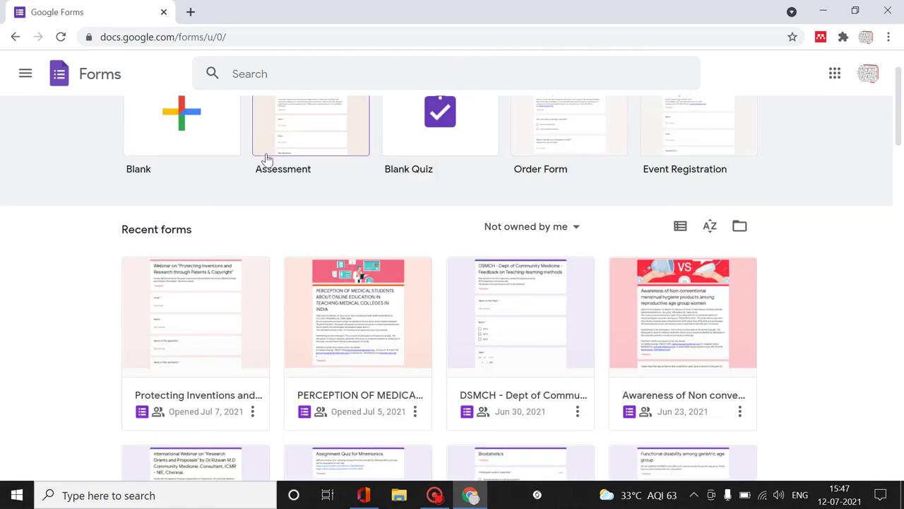
scroll(260, 151, up, 1)
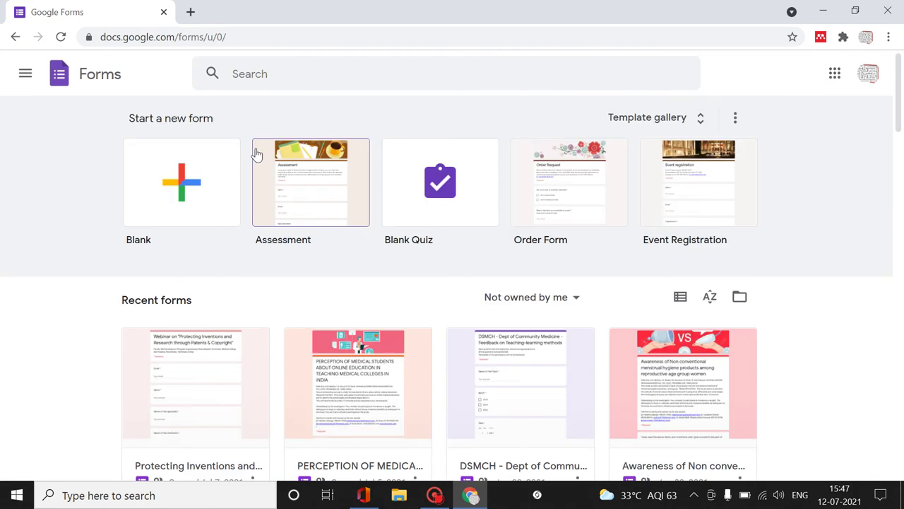
click(704, 119)
scroll(303, 179, down, 1)
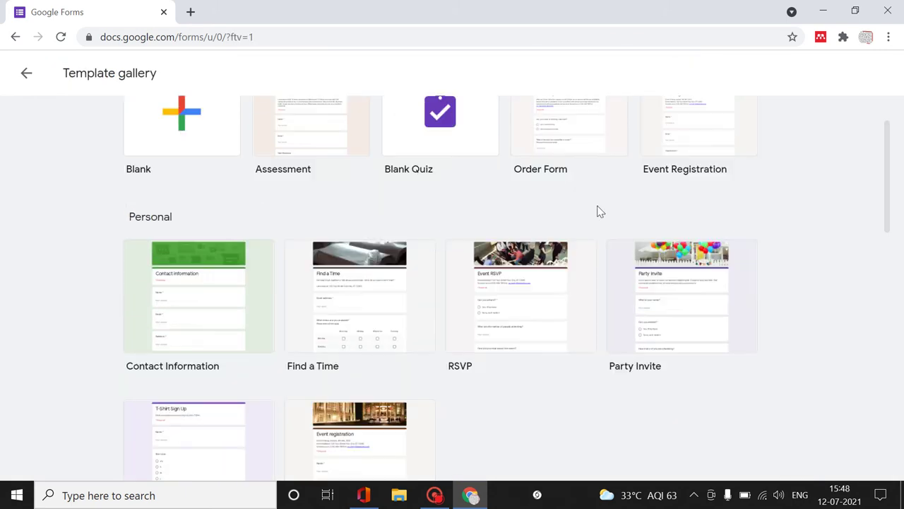
scroll(589, 219, down, 10)
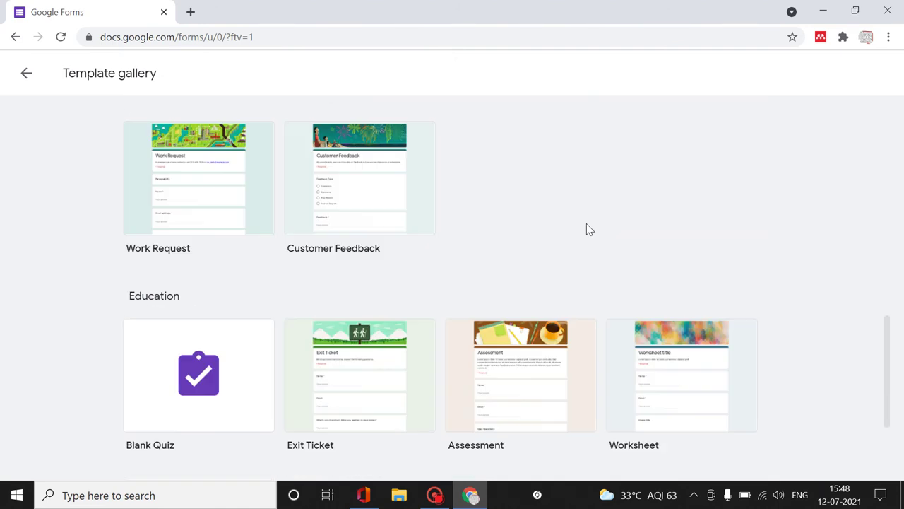
scroll(586, 229, down, 2)
scroll(586, 230, up, 7)
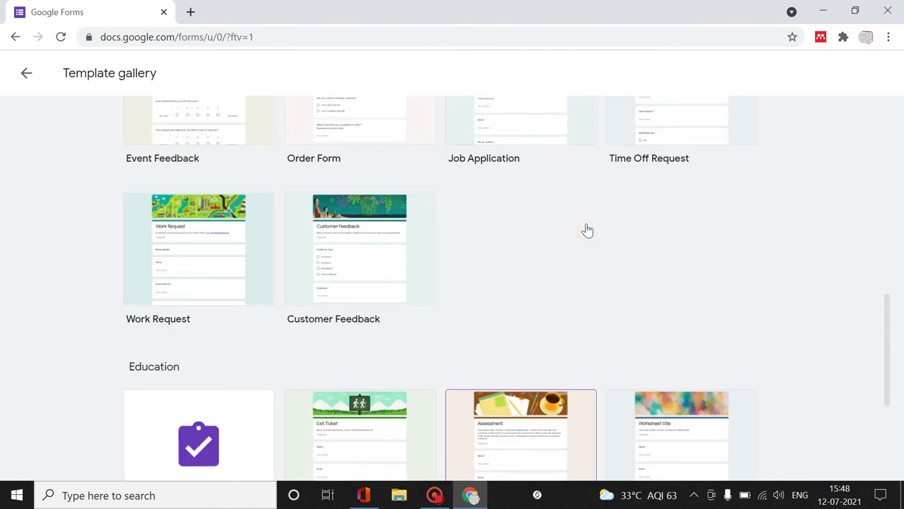
scroll(587, 229, up, 5)
click(182, 198)
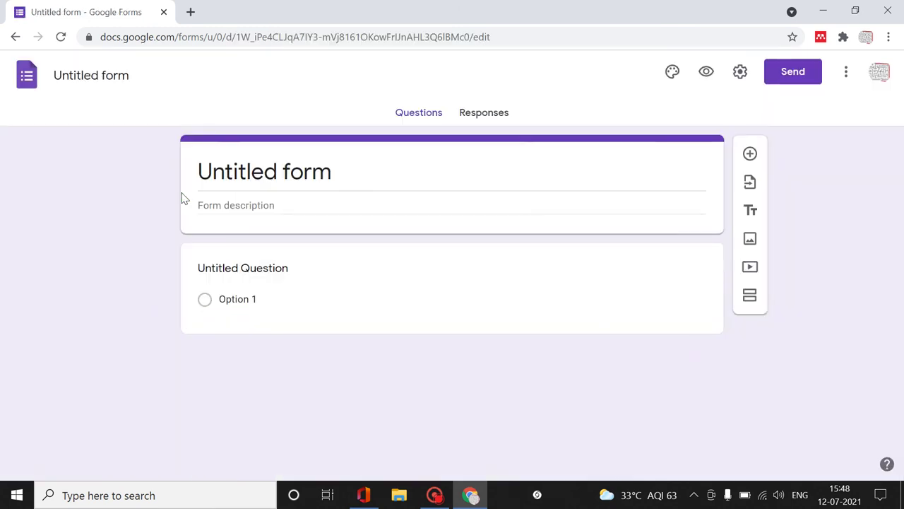
Step: Rename the untitled form as "Quiz"
click(126, 74)
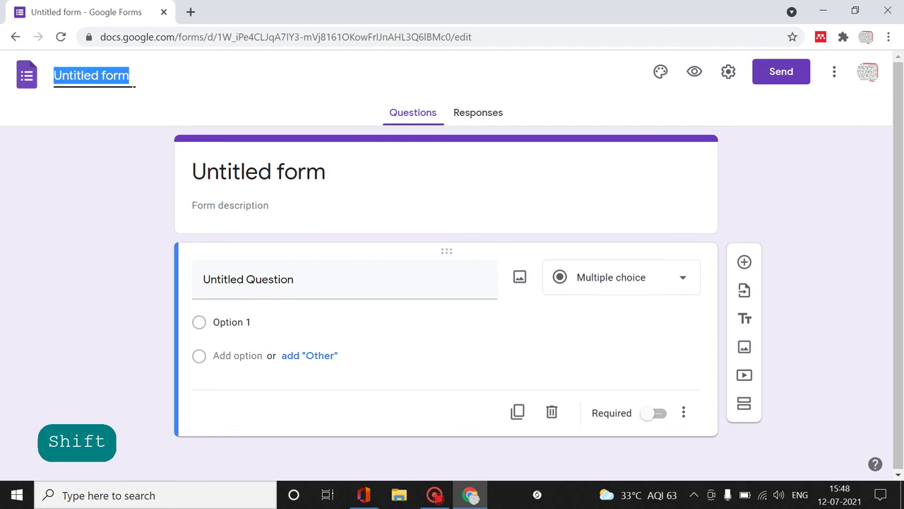
text(Quiz)
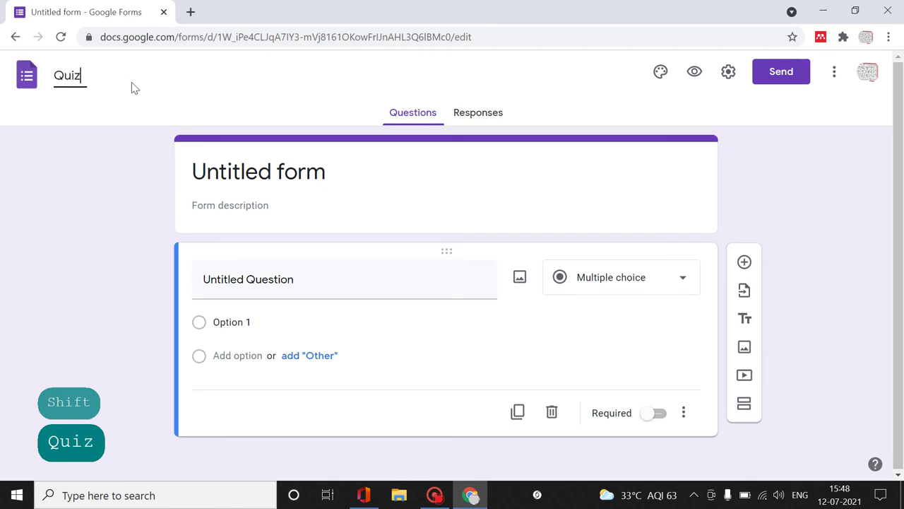
click(157, 143)
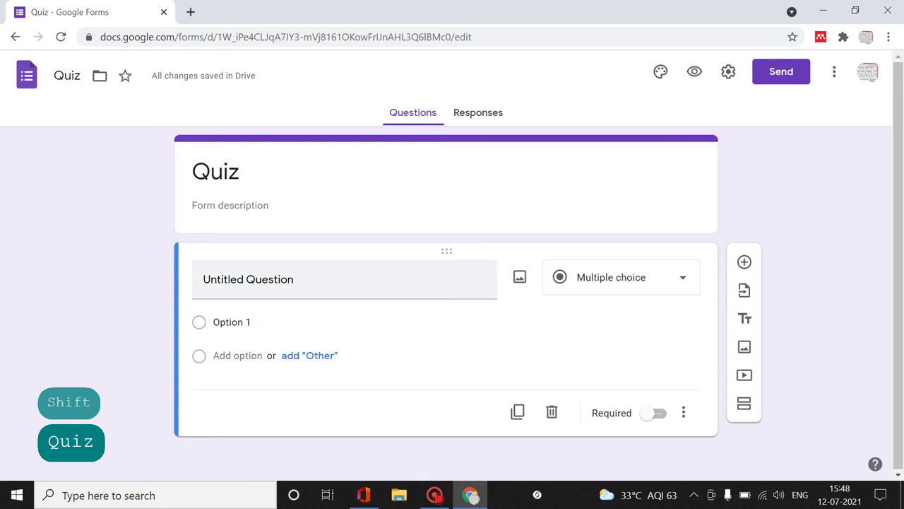
Step: Enter "Asssesment" as the form description, followed by a line break
click(266, 204)
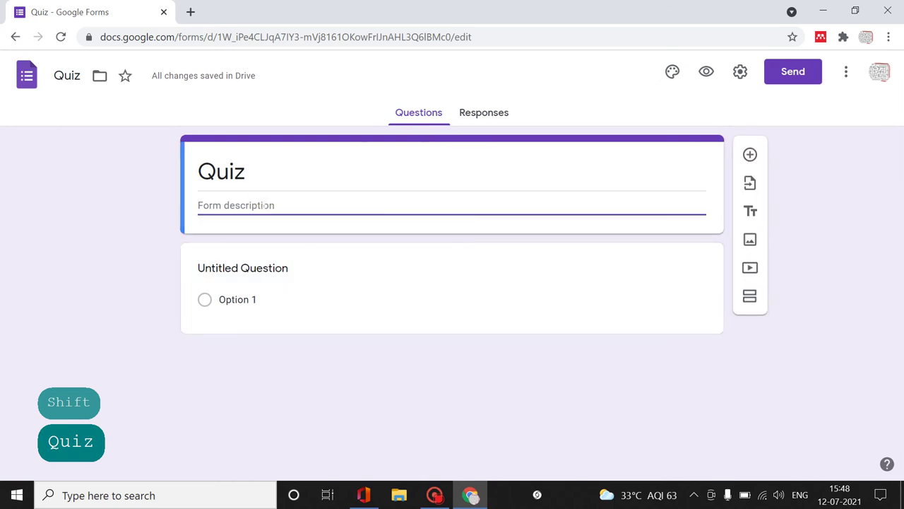
text(Asss)
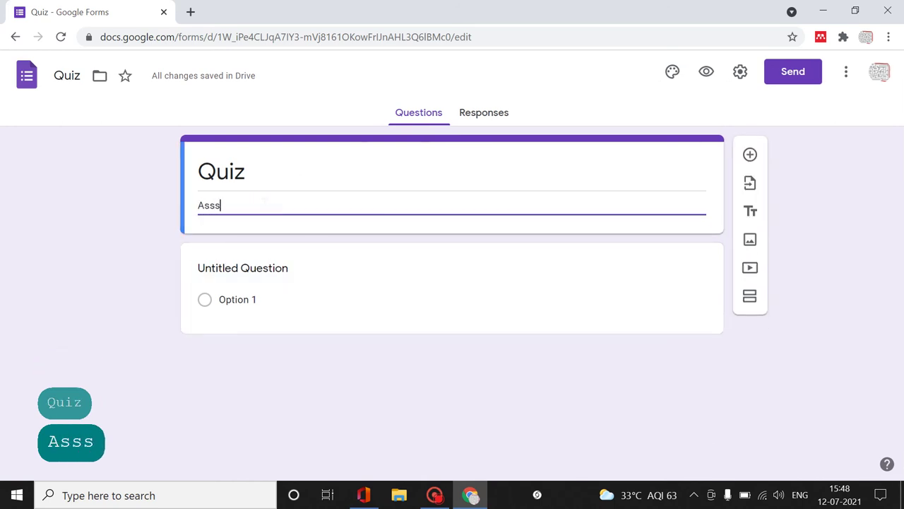
text(esn)
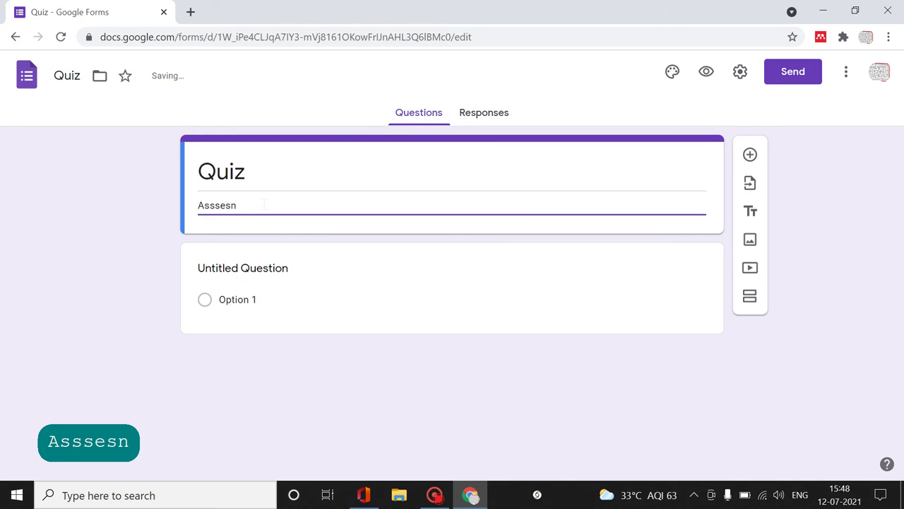
key(BackSpace)
text(ment)
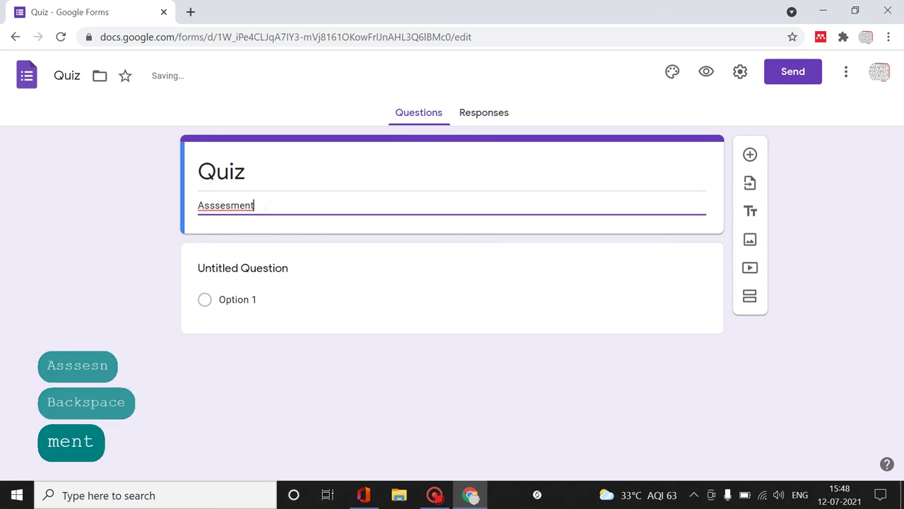
key(Return)
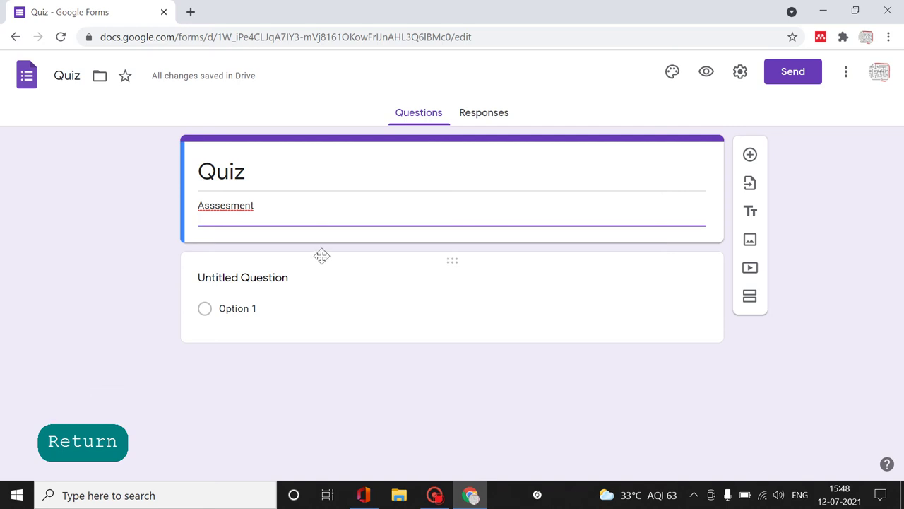
Step: Replace the untitled question's text with "Gender"
click(359, 281)
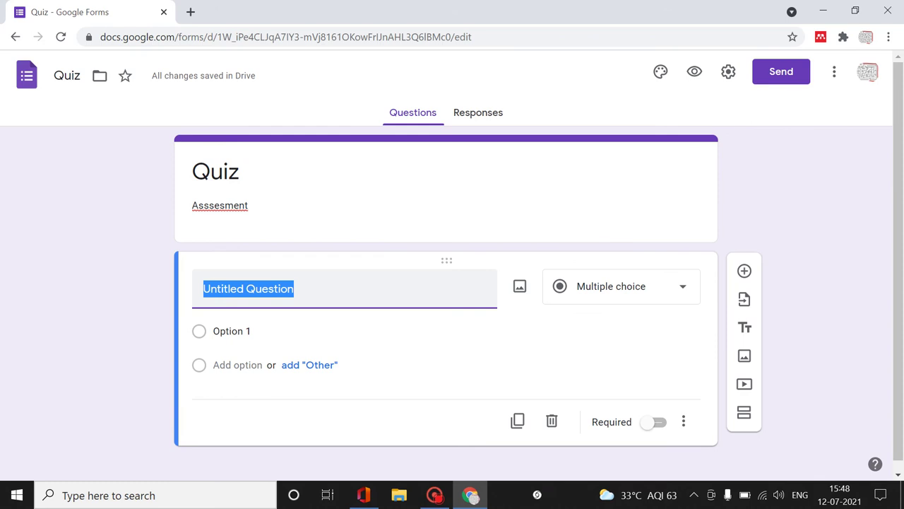
text(Mal)
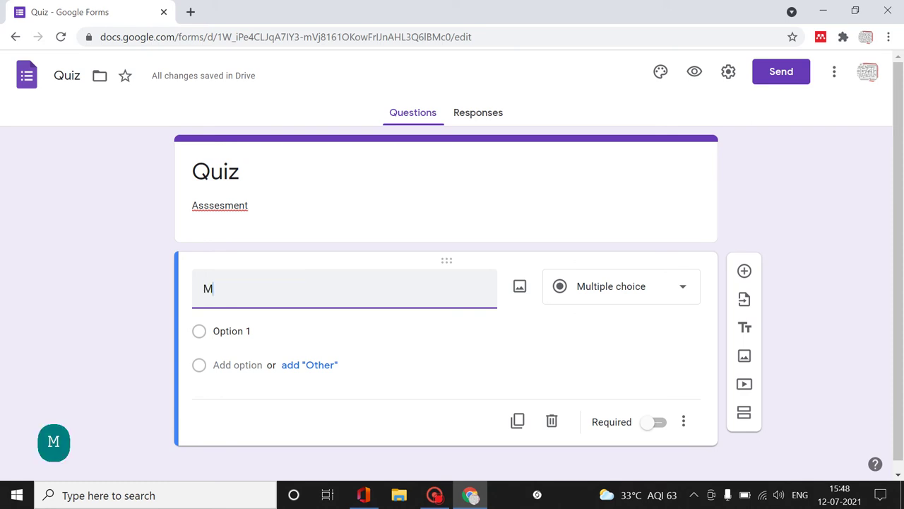
key(BackSpace)
key(BackSpace)
key(BackSpace)
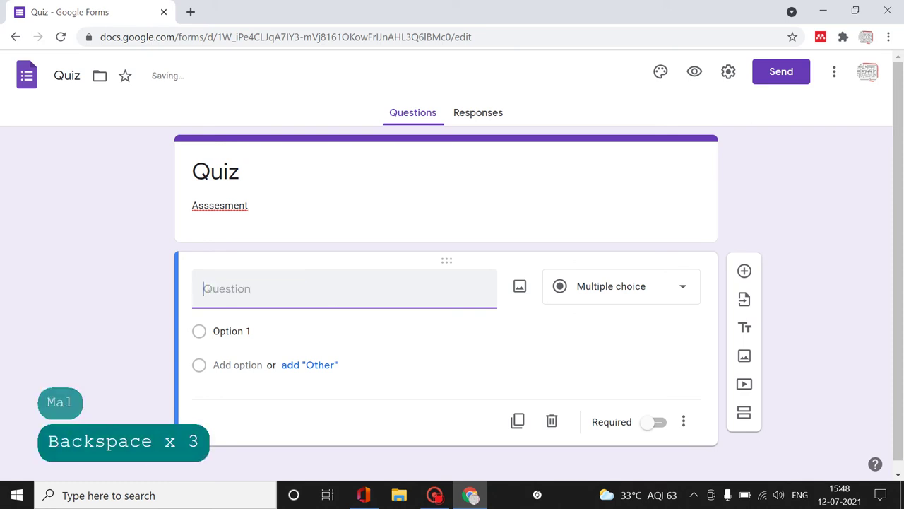
text(Gender)
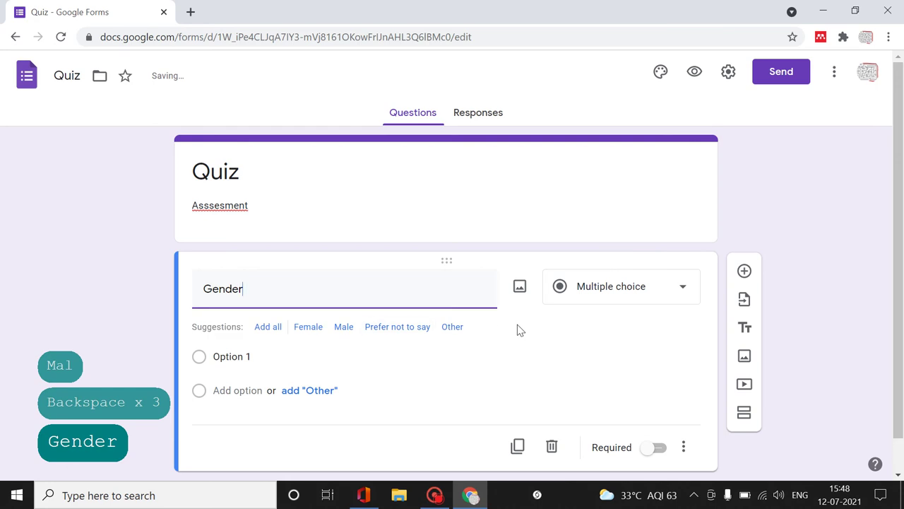
Step: Add the suggested answer options Female, Male and Prefer not to say to the Gender question
click(308, 327)
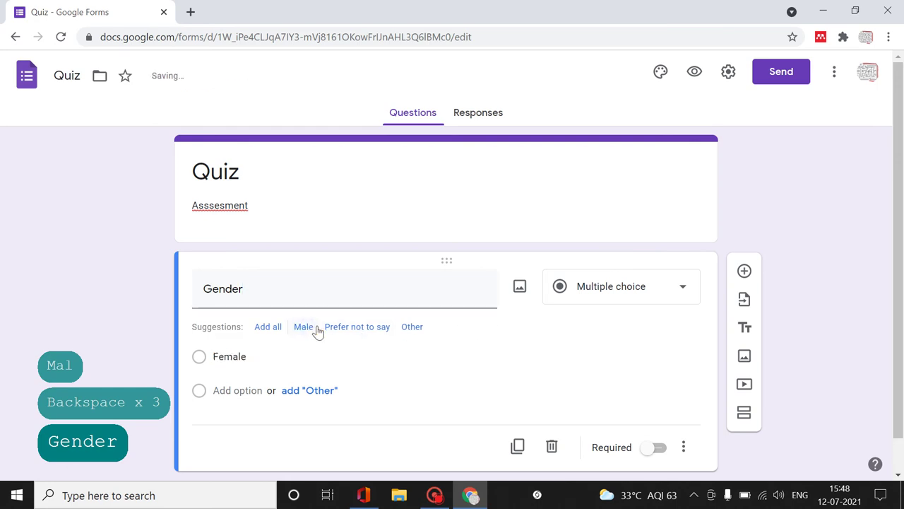
click(305, 327)
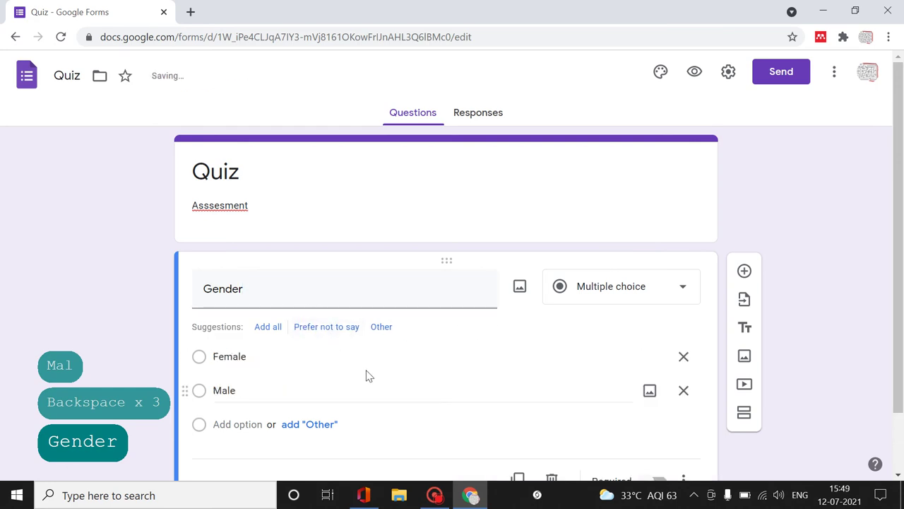
click(339, 329)
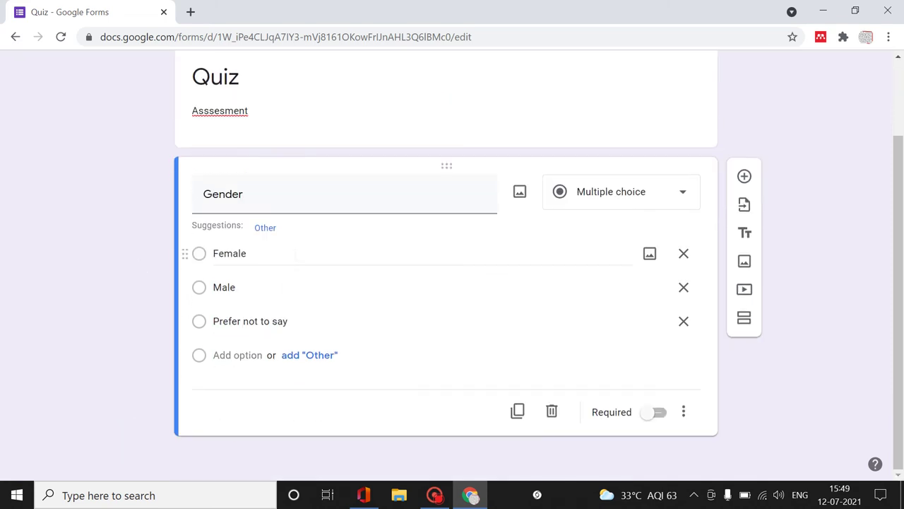
Step: Duplicate the multiple-choice Gender question and change the copy's question type to Checkboxes
click(650, 191)
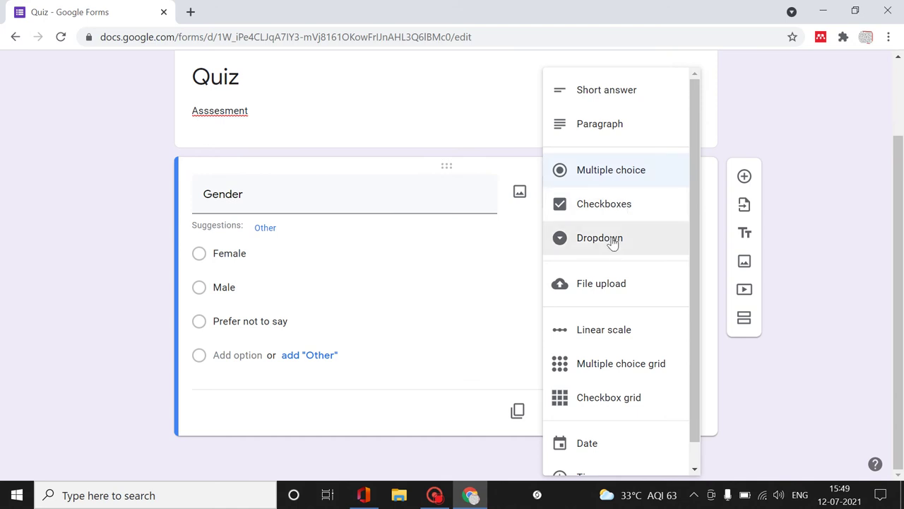
click(755, 132)
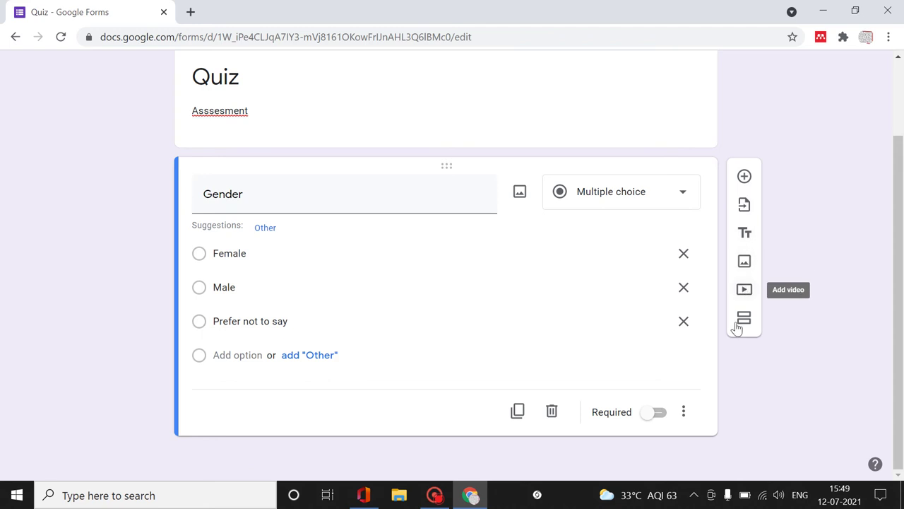
click(511, 416)
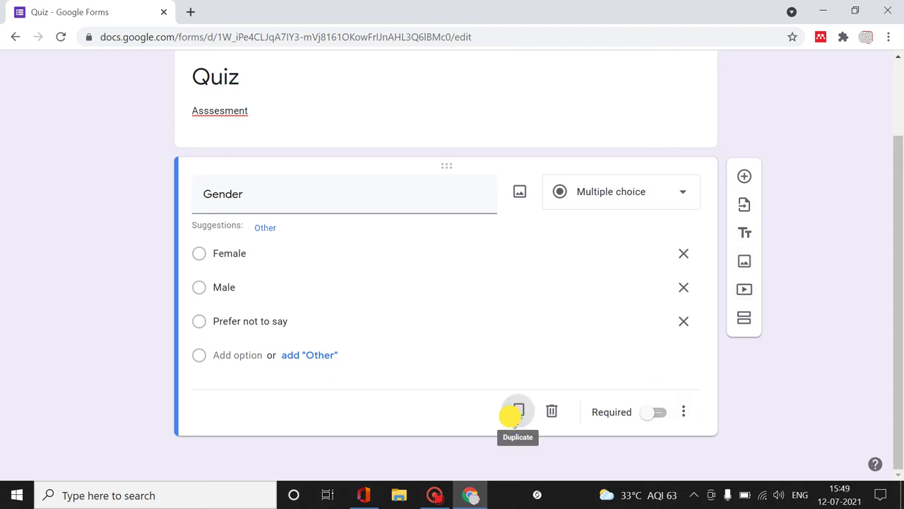
click(678, 378)
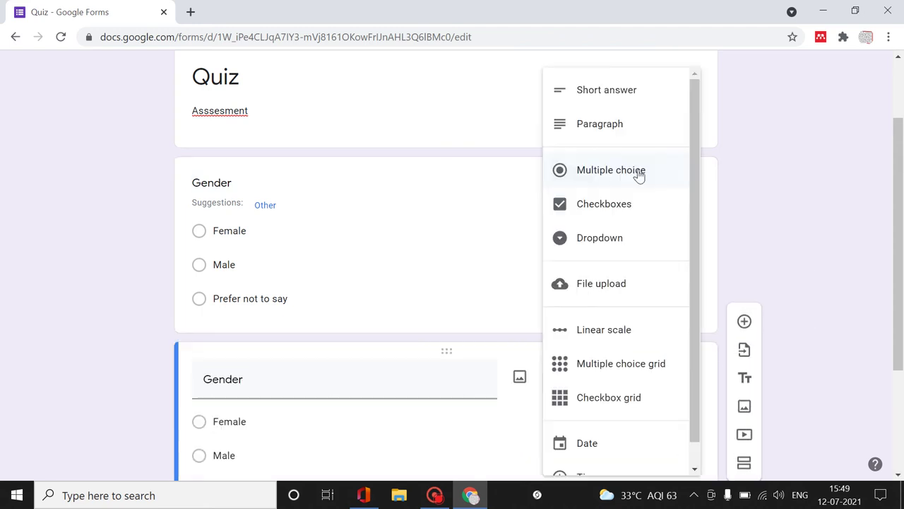
click(627, 204)
scroll(700, 290, down, 2)
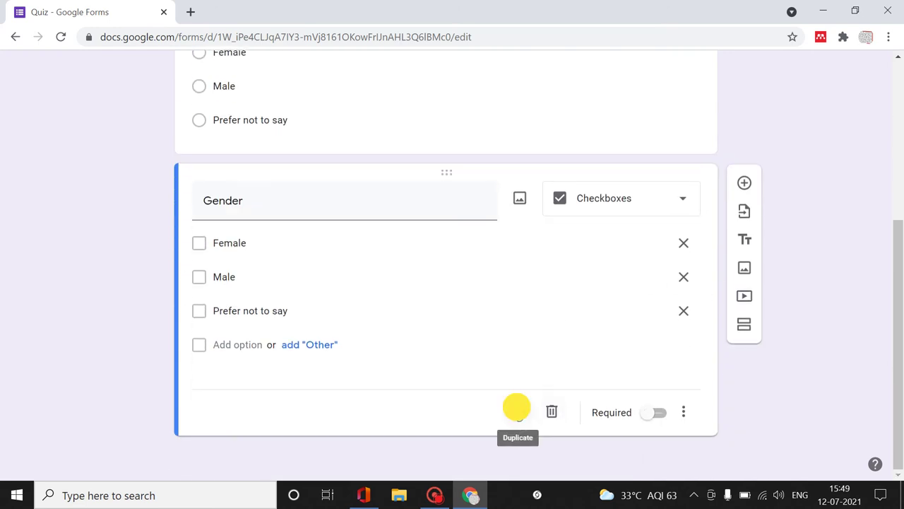
Step: Duplicate the checkbox Gender question, change the new copy's type to Dropdown, and compare the three versions
click(518, 412)
click(651, 201)
click(586, 240)
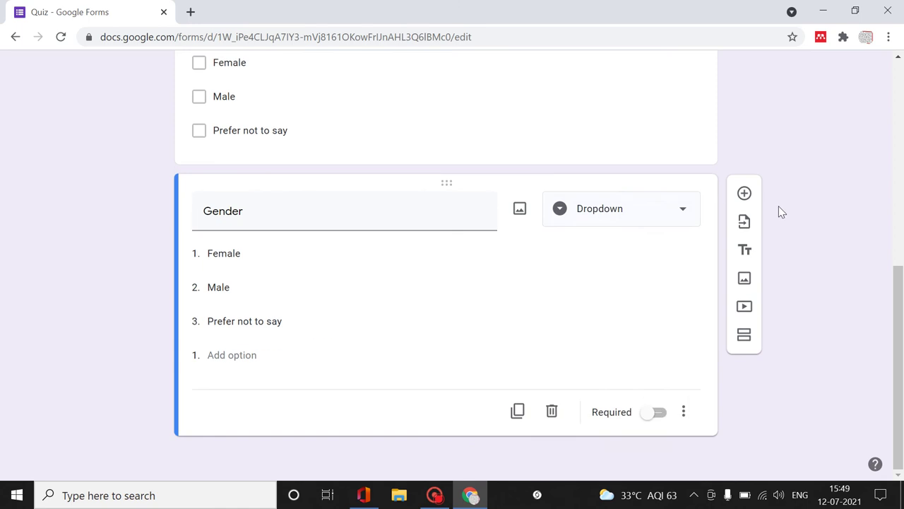
scroll(826, 204, up, 3)
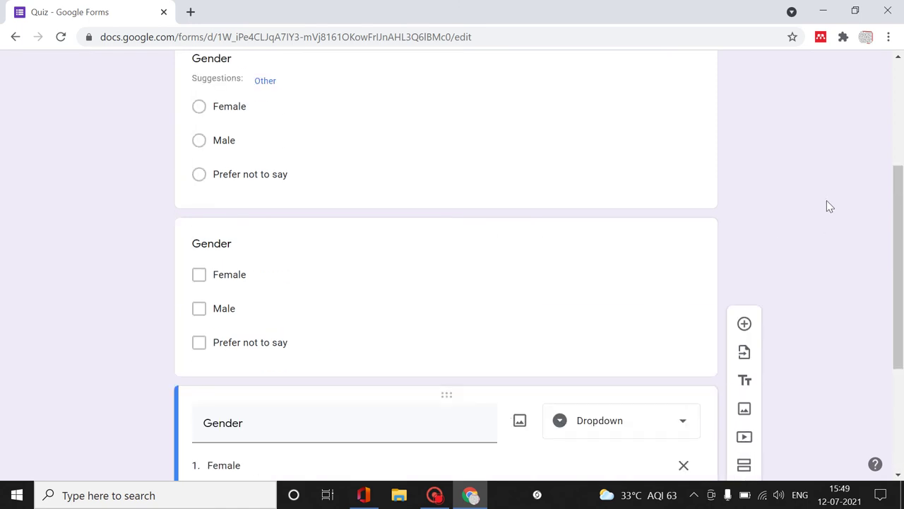
scroll(830, 205, up, 2)
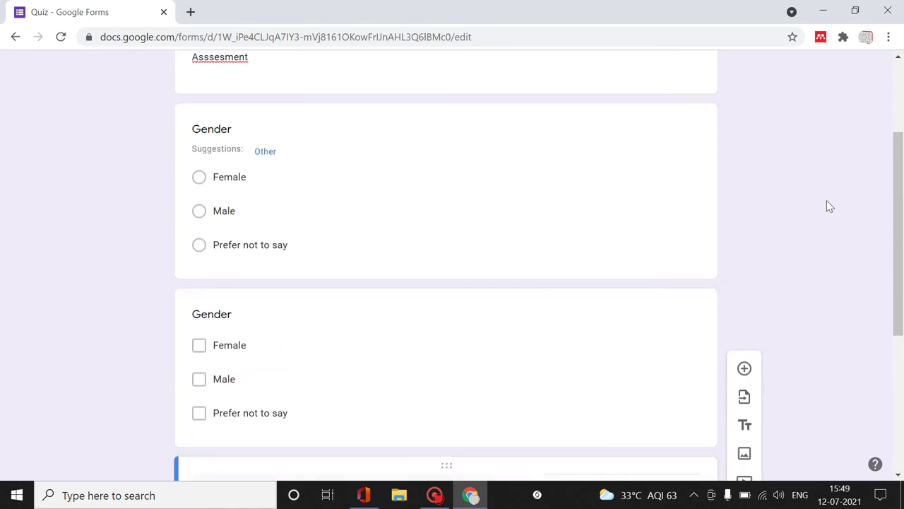
scroll(830, 205, down, 2)
scroll(830, 206, down, 3)
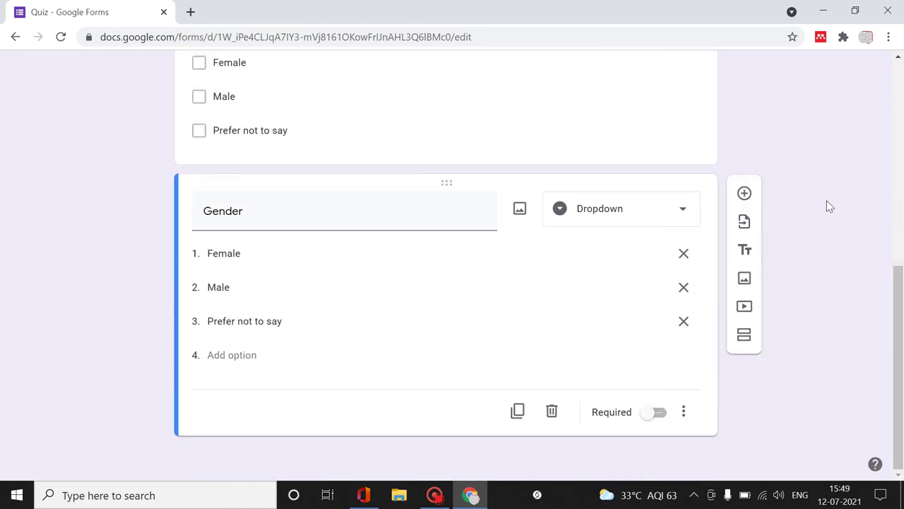
Step: Add a question below the dropdown Gender question, change its type to File upload and accept respondents' uploads to Drive
click(745, 194)
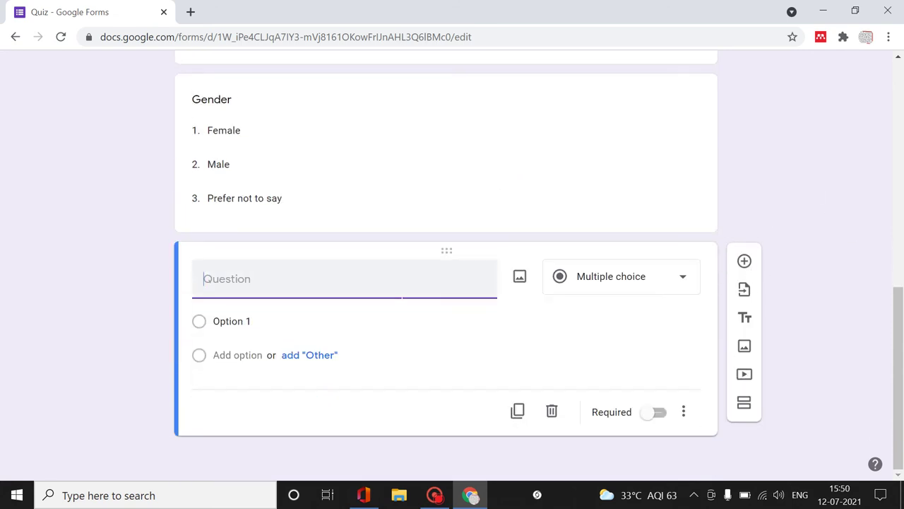
click(397, 287)
click(684, 275)
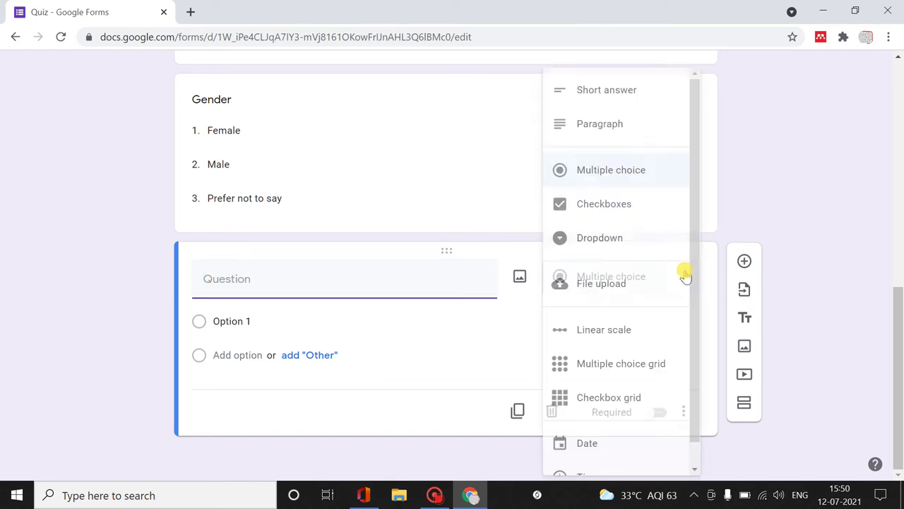
click(642, 296)
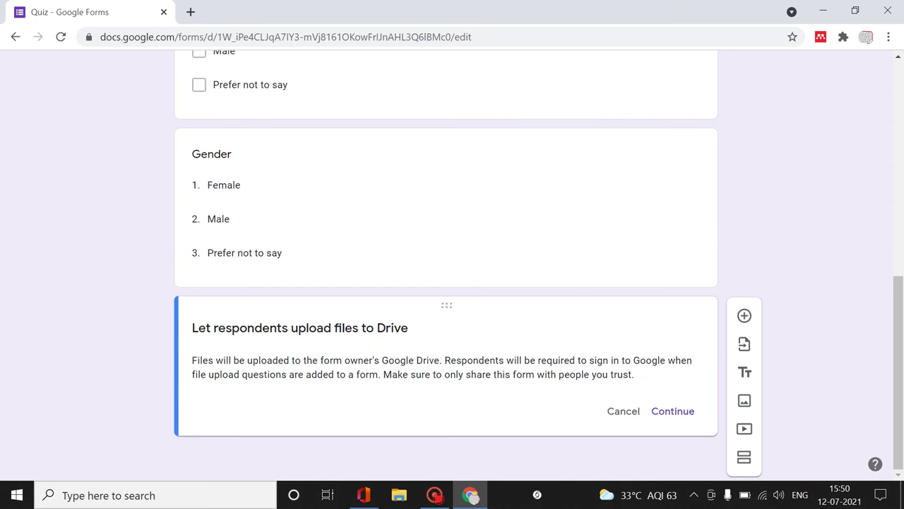
click(683, 411)
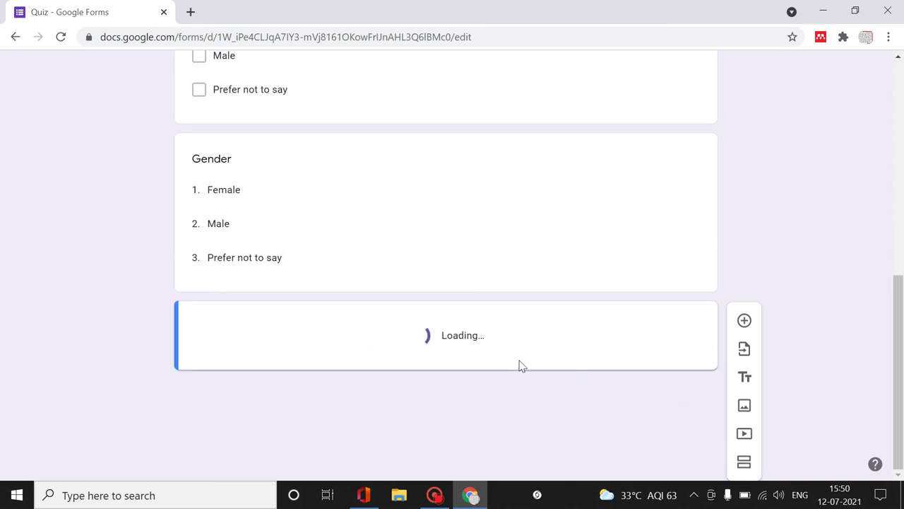
Step: Enter "Photo evidence" as the text of the file upload question
click(314, 339)
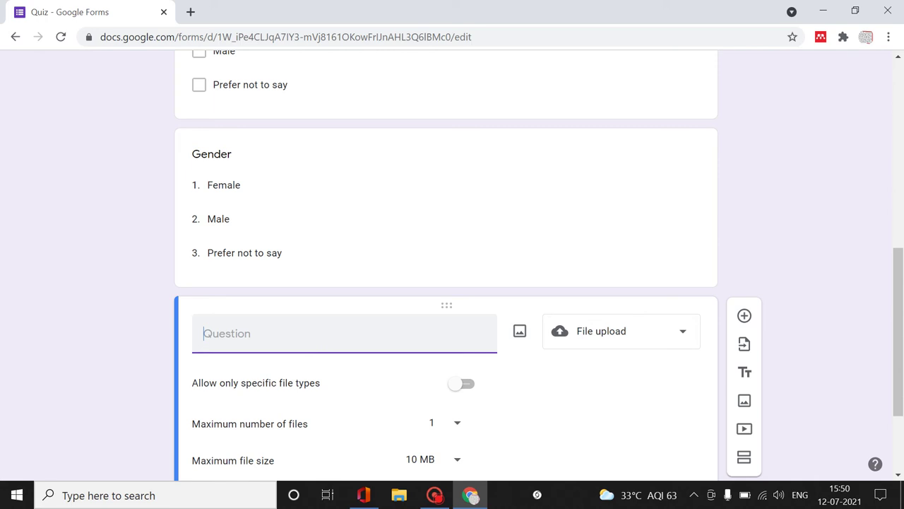
text(P)
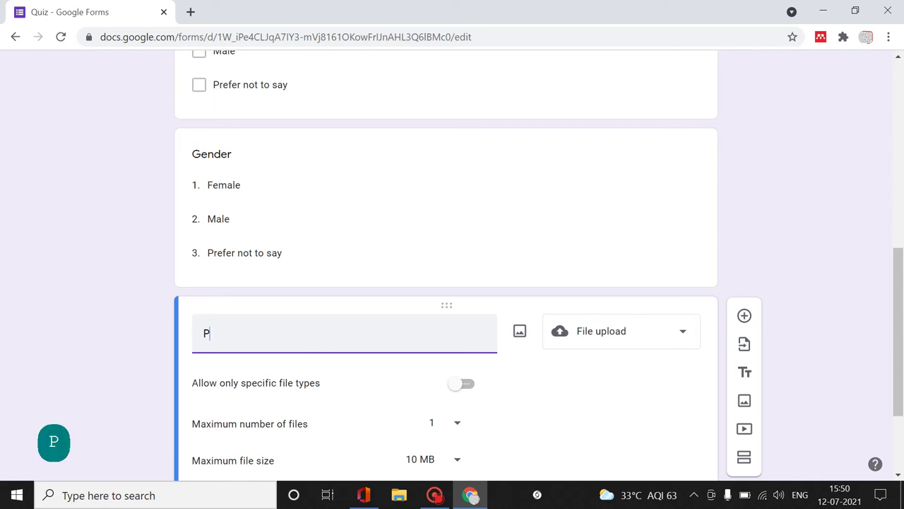
text(hoto )
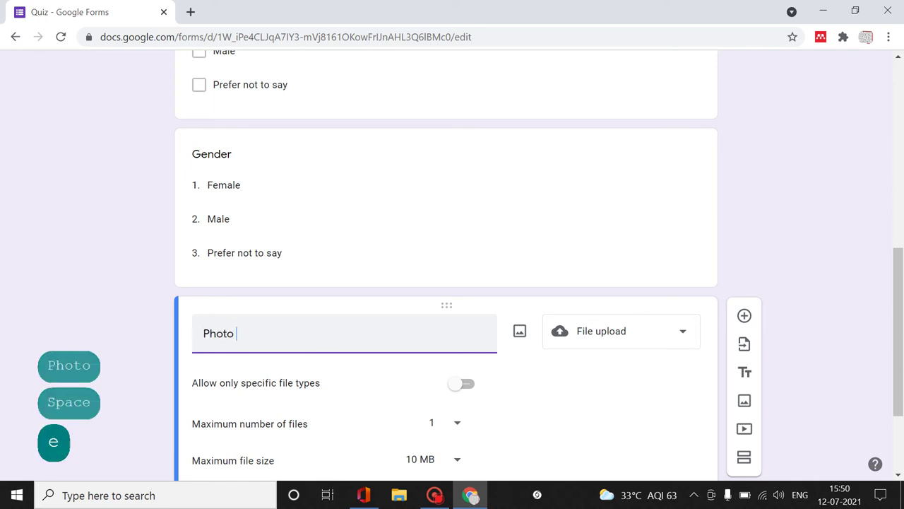
text(evidence)
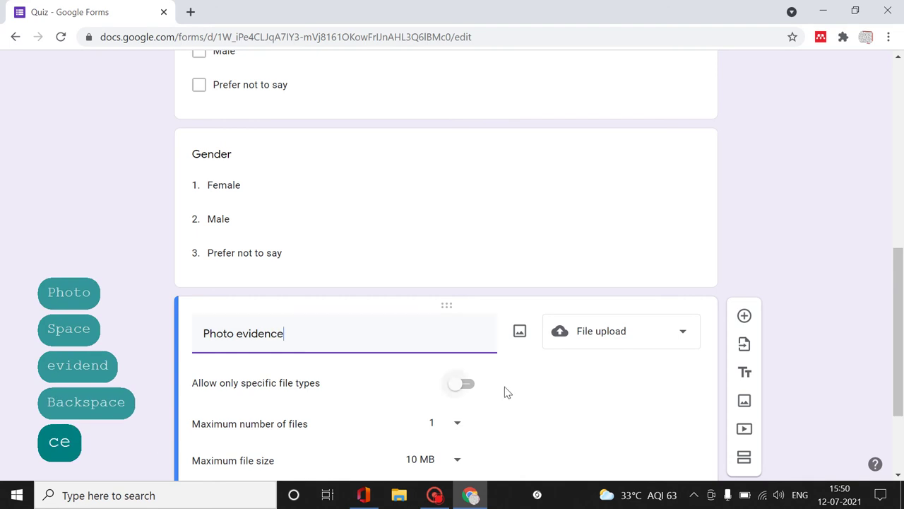
Step: Check the specific file type and maximum file size choices of the Photo evidence question, and make the question required
scroll(551, 379, down, 1)
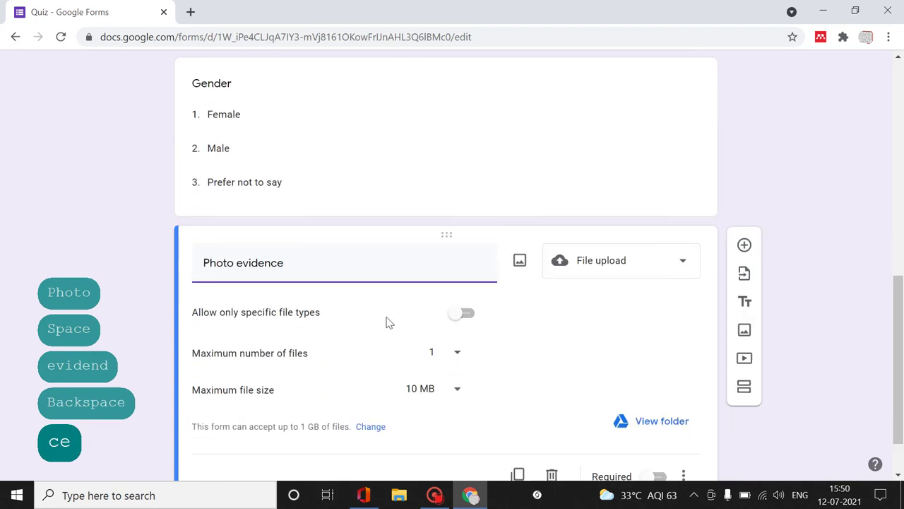
click(459, 312)
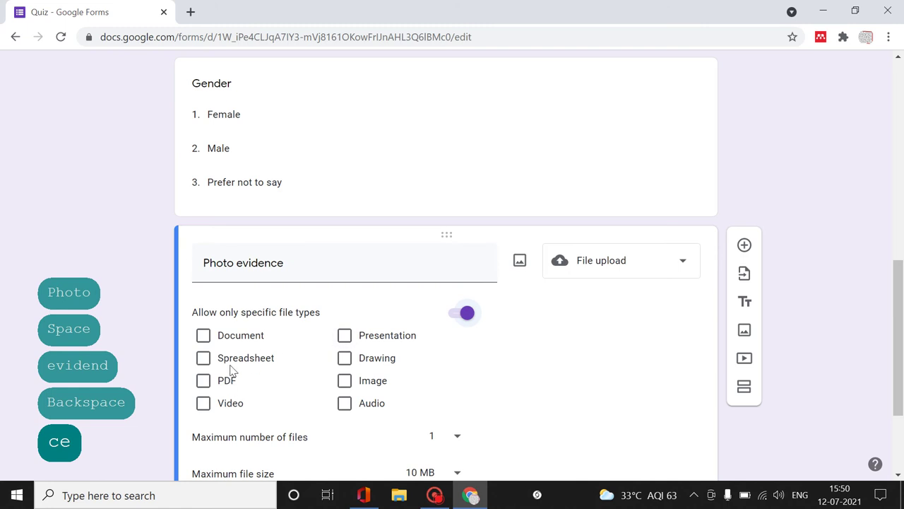
click(460, 315)
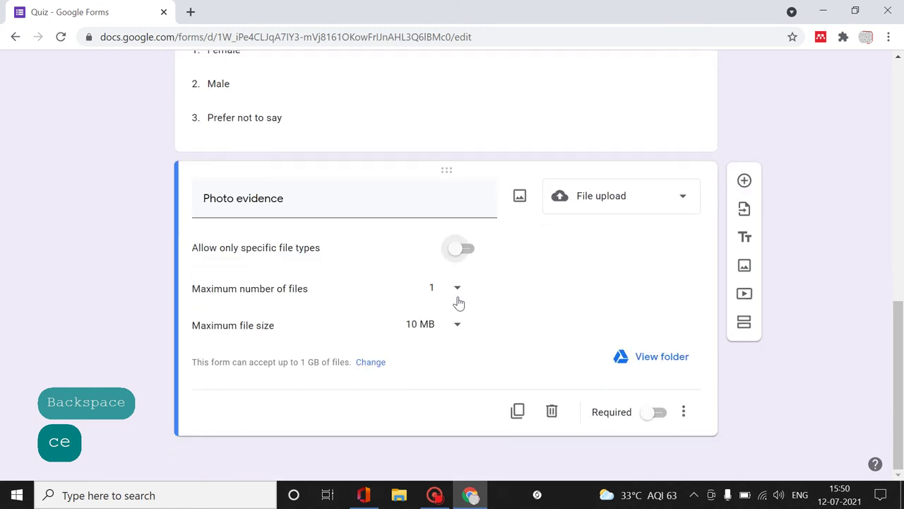
click(457, 322)
click(514, 354)
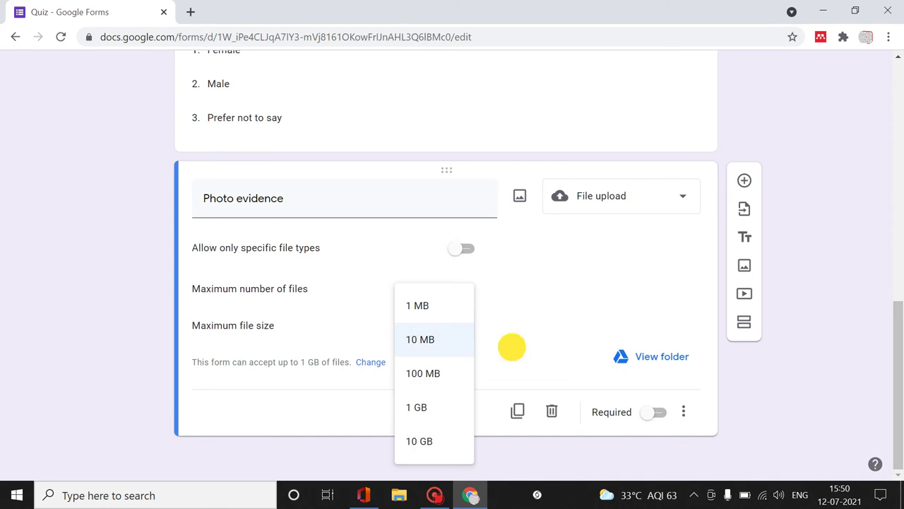
click(658, 413)
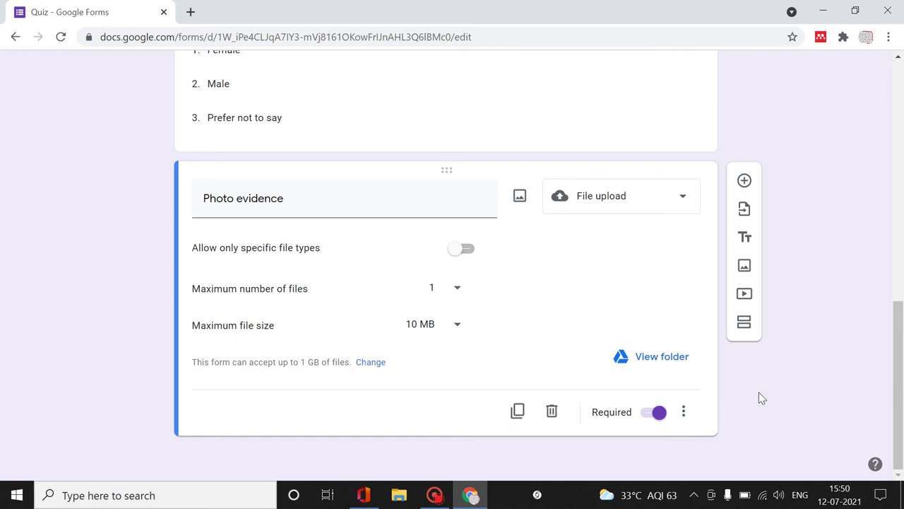
Step: Return to the Photo evidence question after viewing the dropdown Gender question, and examine its additional display options
click(635, 134)
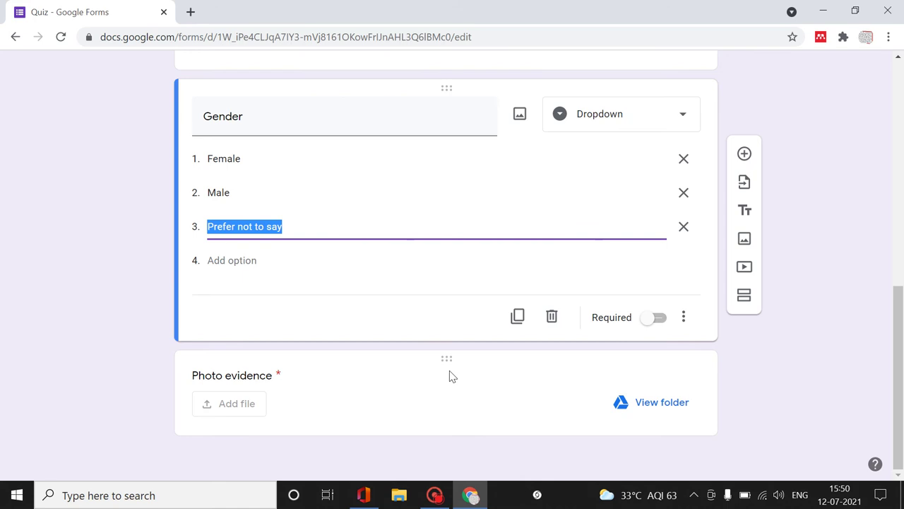
scroll(353, 374, up, 3)
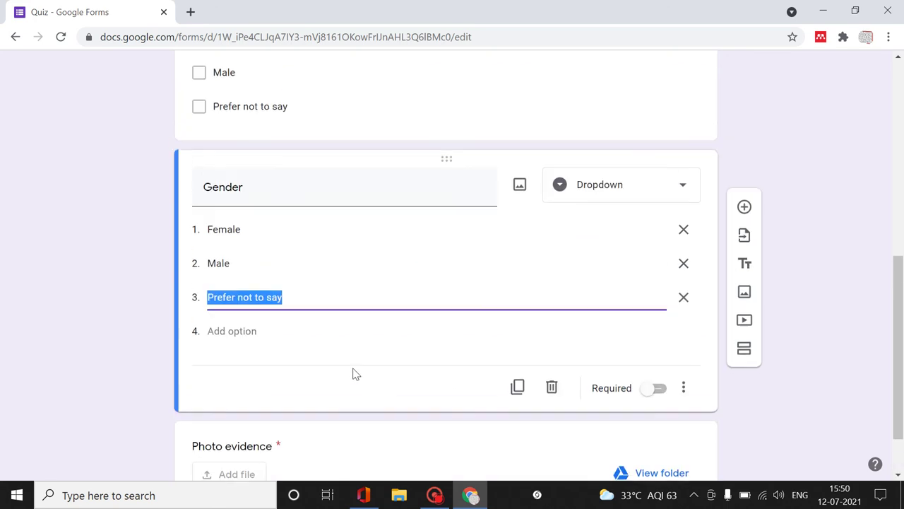
scroll(354, 373, down, 3)
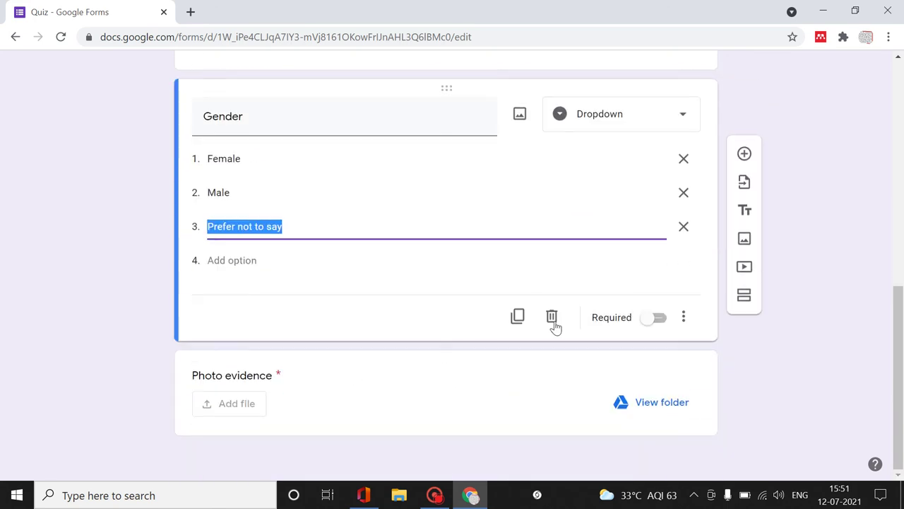
click(583, 380)
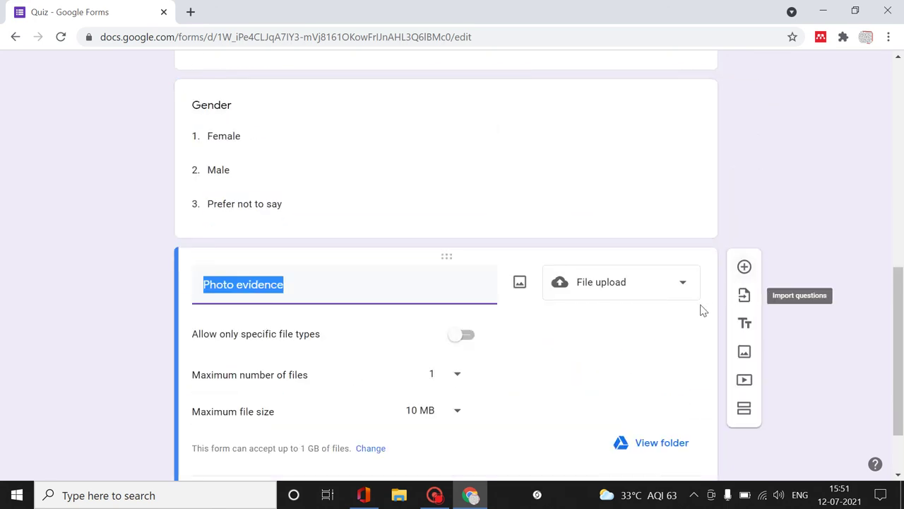
scroll(629, 406, down, 2)
click(691, 419)
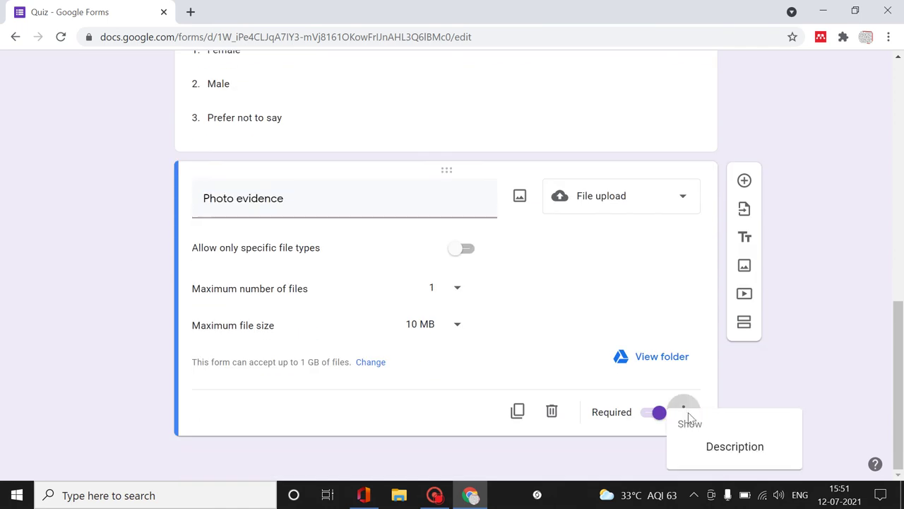
click(759, 386)
Step: Examine the additional options offered for the dropdown Gender question, such as shuffling the option order
scroll(619, 346, up, 3)
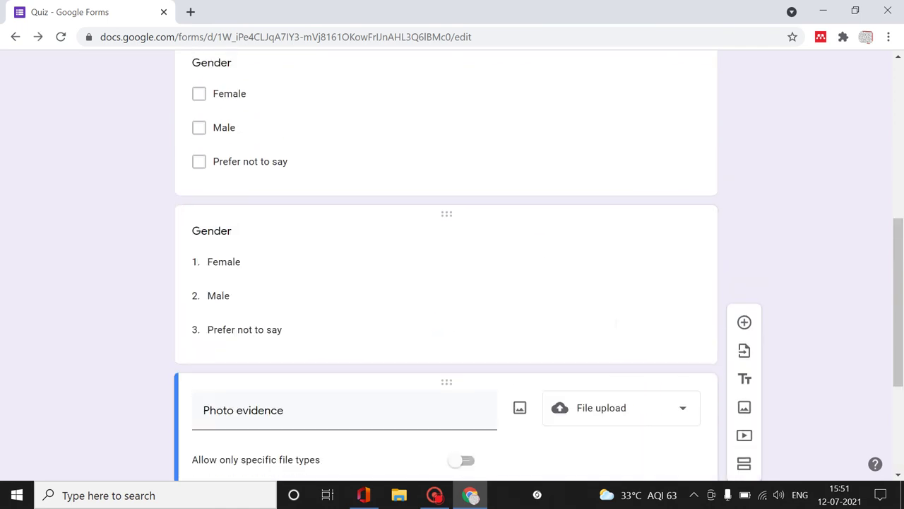
click(612, 322)
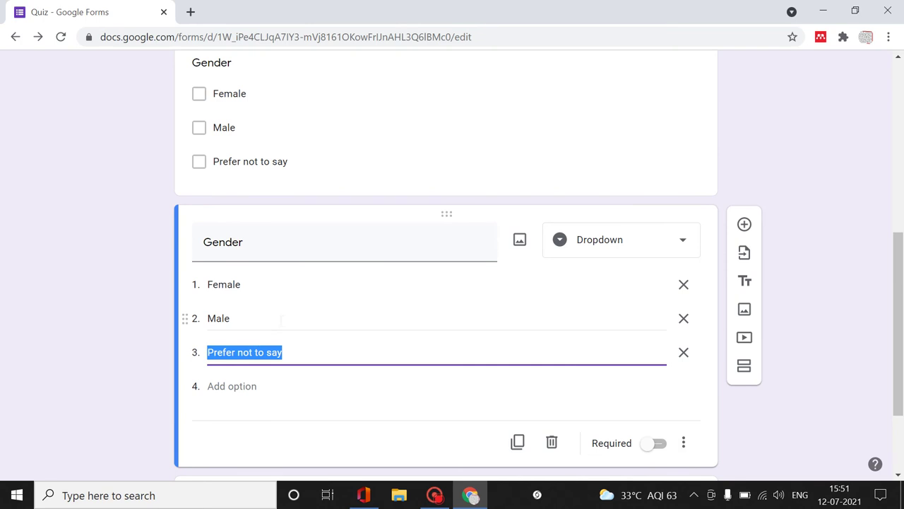
click(683, 442)
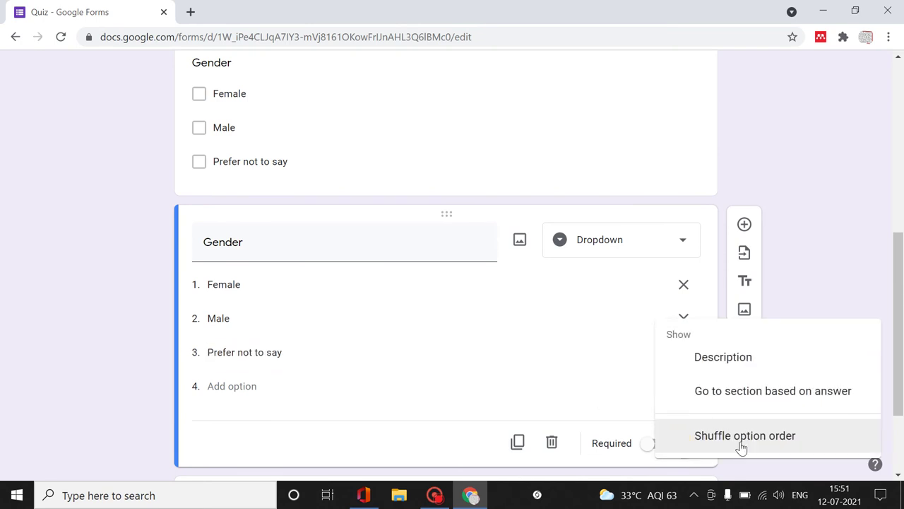
Step: Add a blank multiple-choice question between the dropdown Gender question and the Photo evidence question
scroll(748, 297, down, 1)
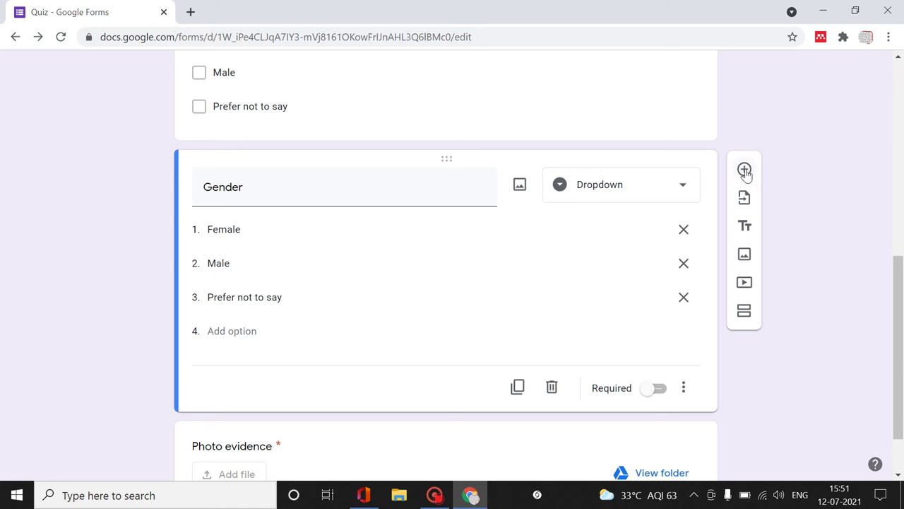
click(745, 170)
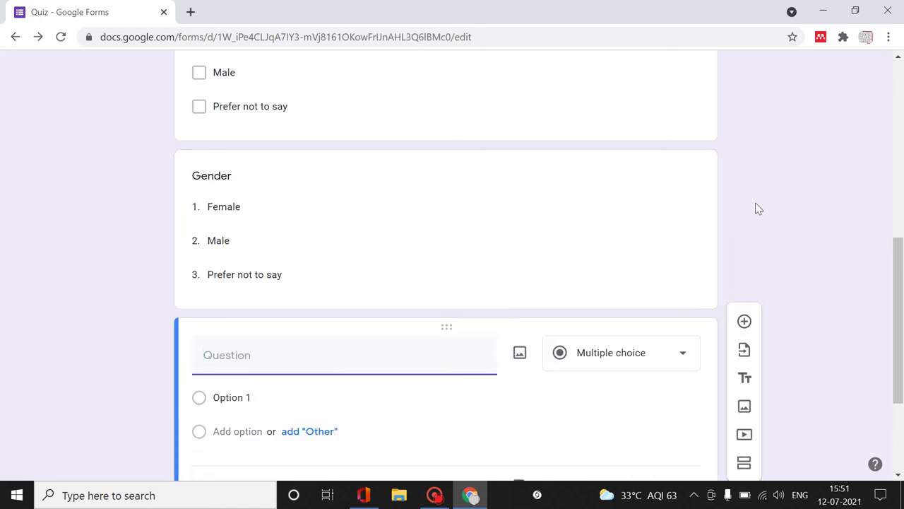
scroll(615, 250, down, 3)
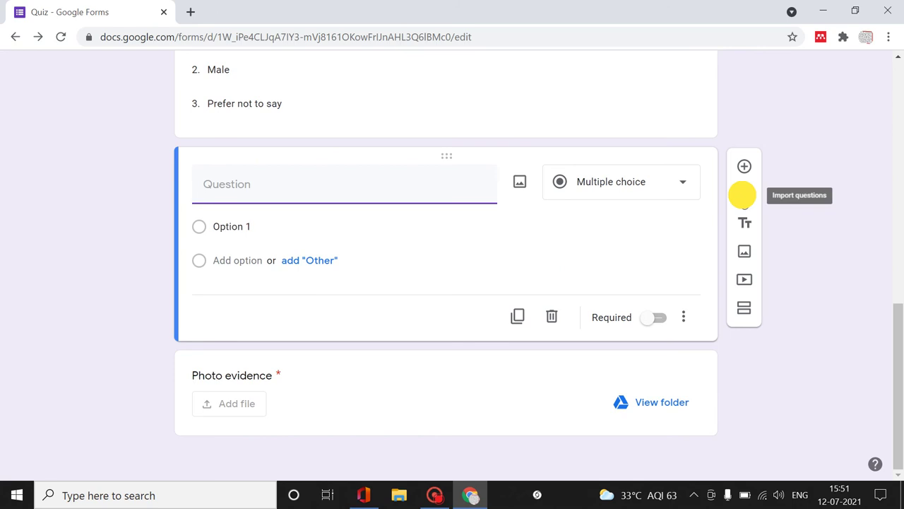
Step: Look through the importable questions of the form "DSMCH - Dept of Community Medicine - Feedback on Teaching-learning methods" without importing any
click(744, 197)
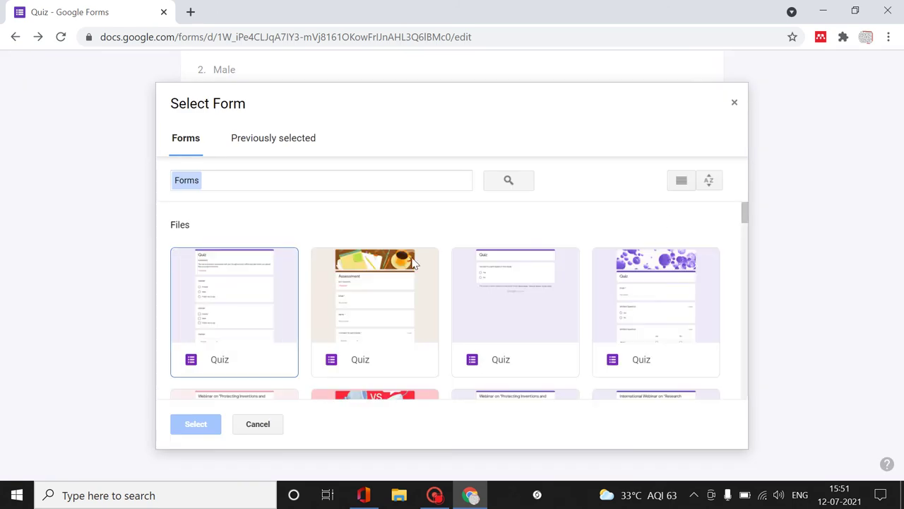
scroll(416, 262, down, 2)
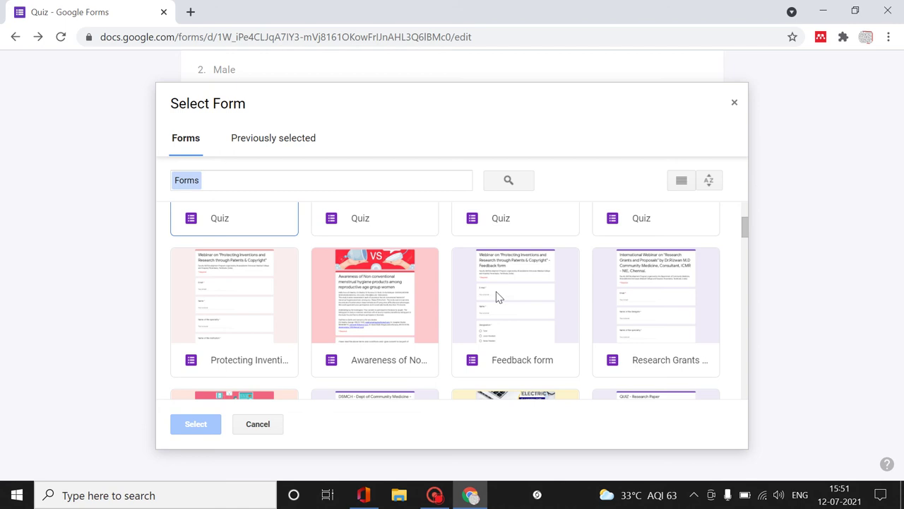
scroll(296, 326, down, 2)
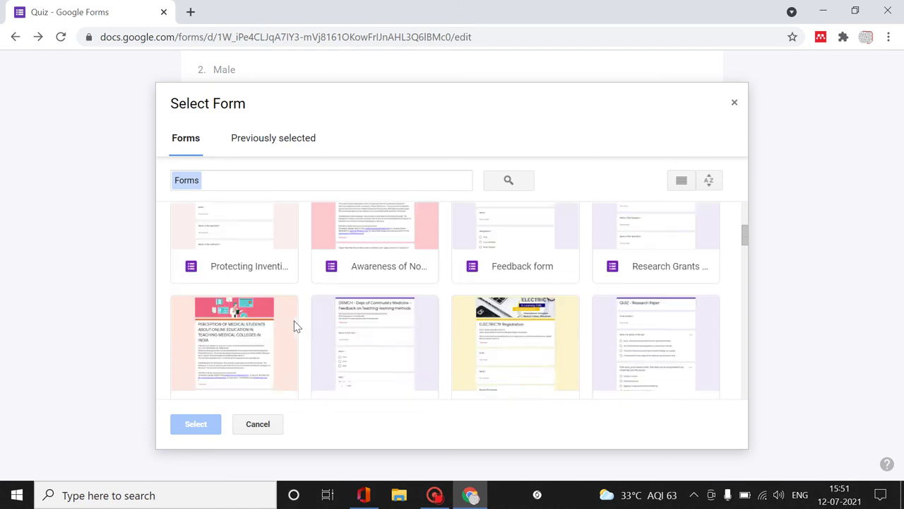
click(359, 305)
click(189, 426)
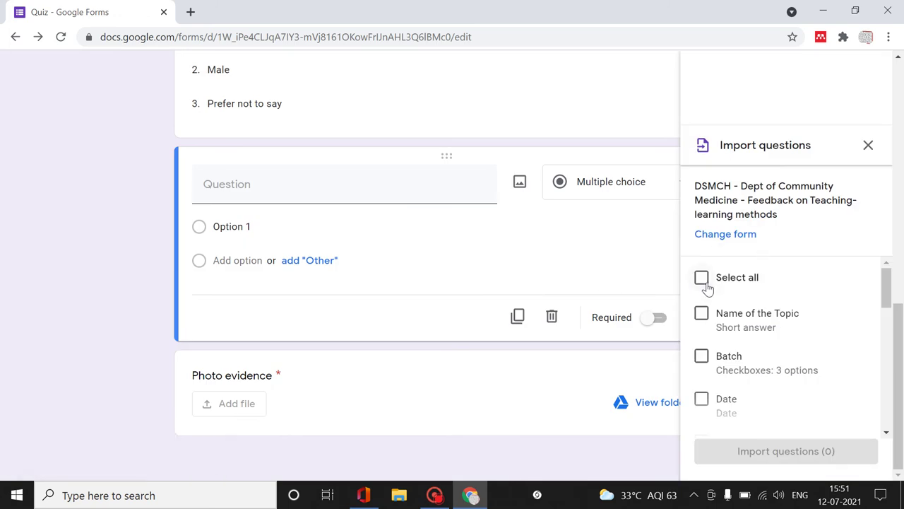
scroll(706, 289, down, 3)
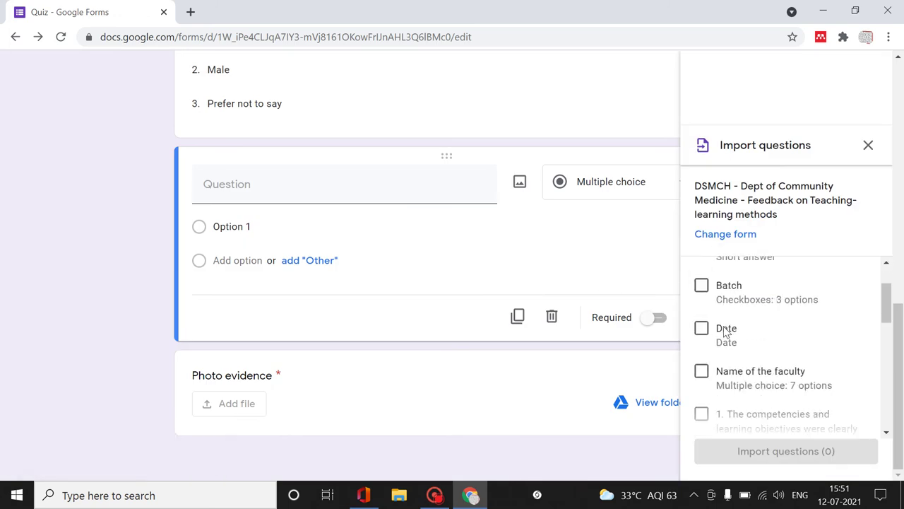
scroll(703, 333, down, 5)
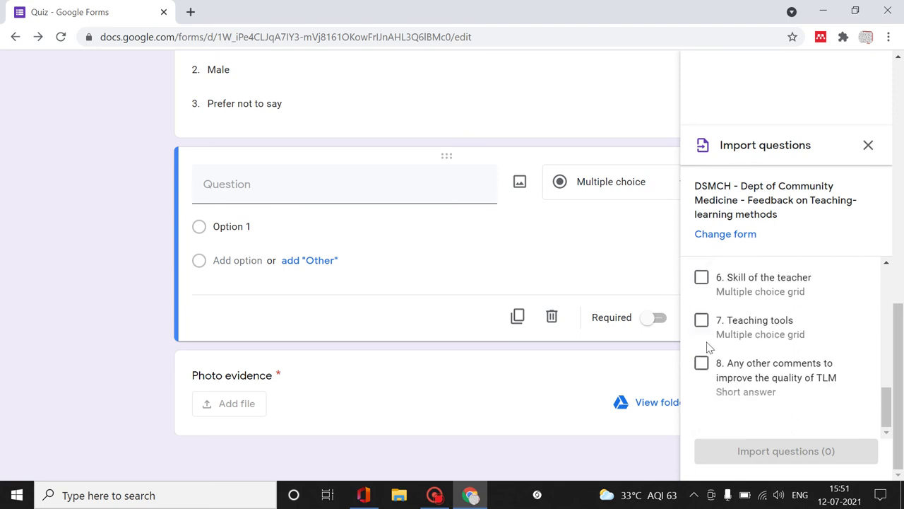
click(868, 145)
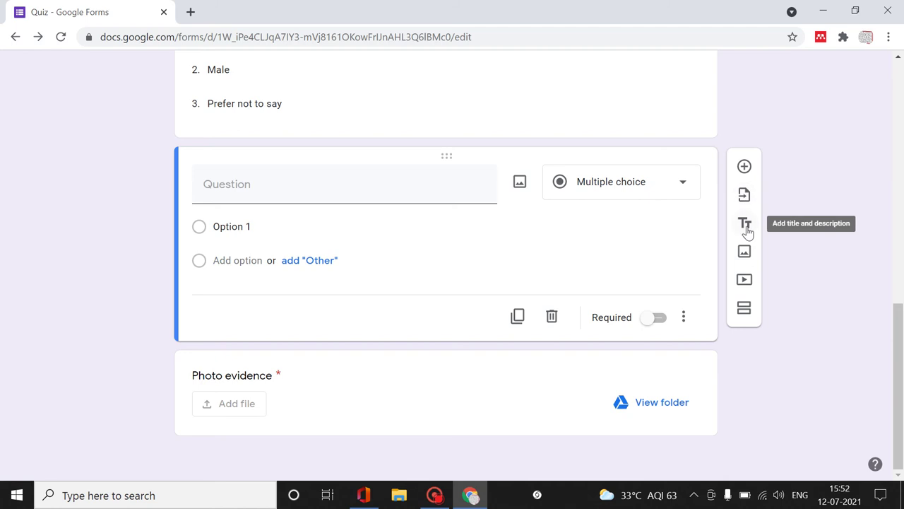
Step: Add a title and description block below the blank question, and view the YouTube video selection dialog without inserting a video
click(746, 226)
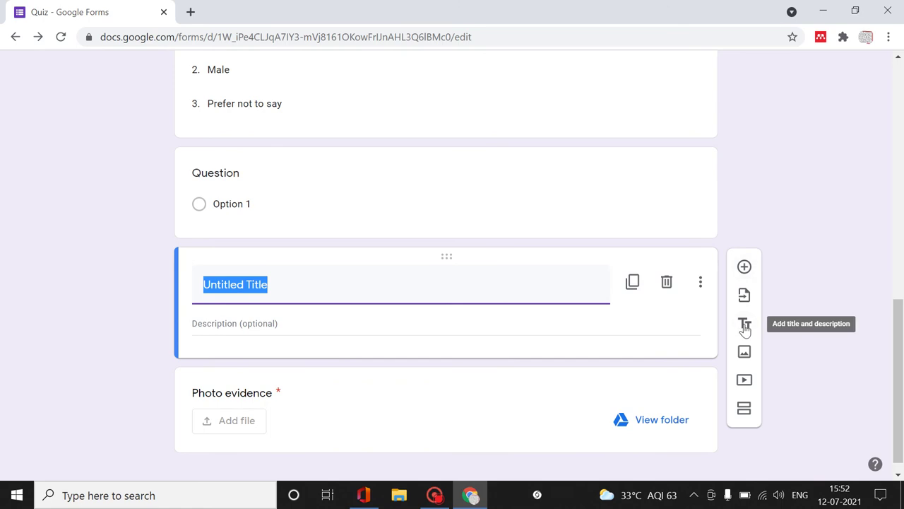
click(748, 386)
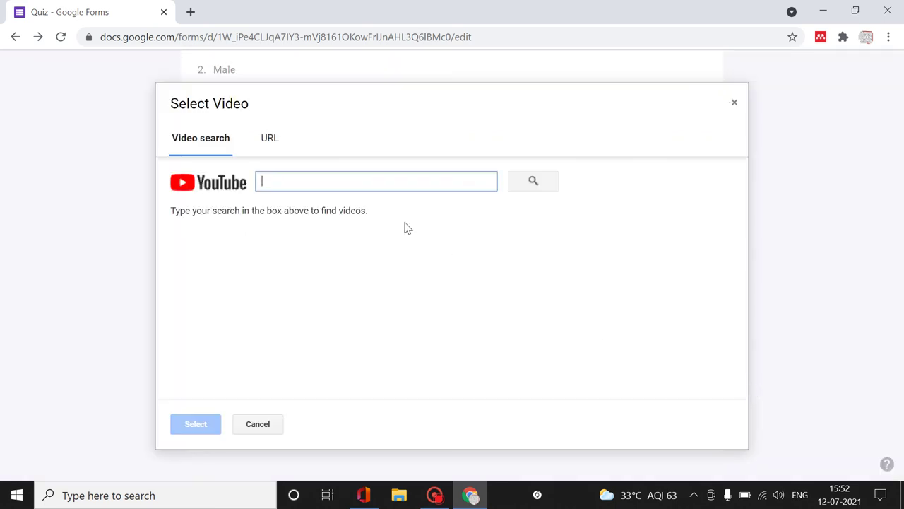
click(734, 102)
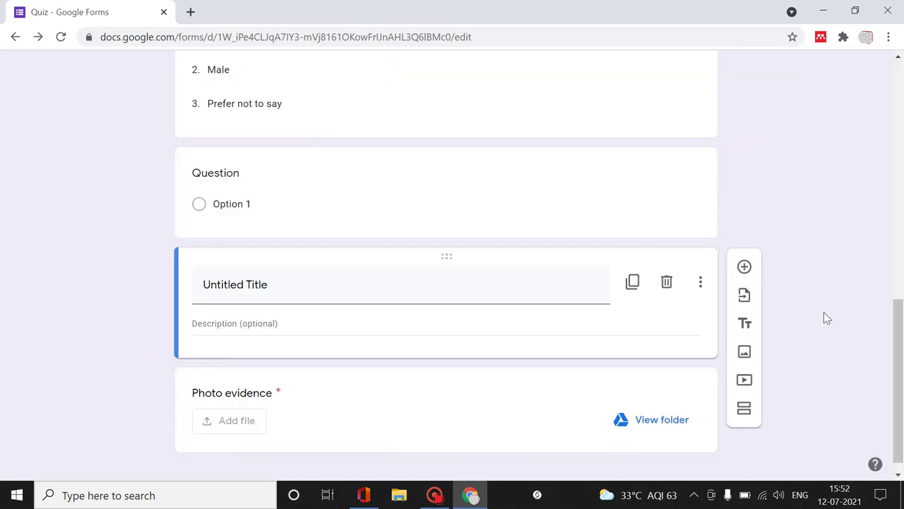
Step: Add a new section between the untitled title block and the Photo evidence question
click(748, 399)
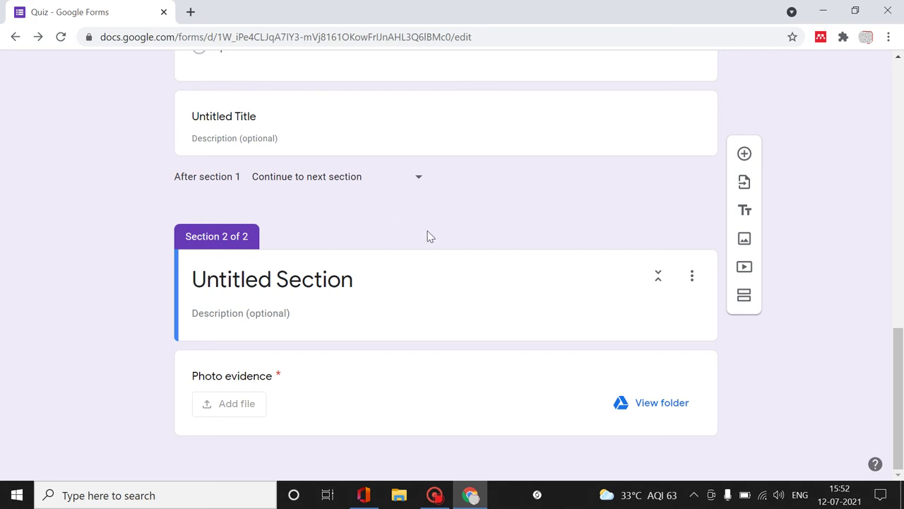
Step: Insert the purple spheres image from the Work and School themes as the form's header
scroll(447, 245, up, 4)
scroll(457, 250, down, 4)
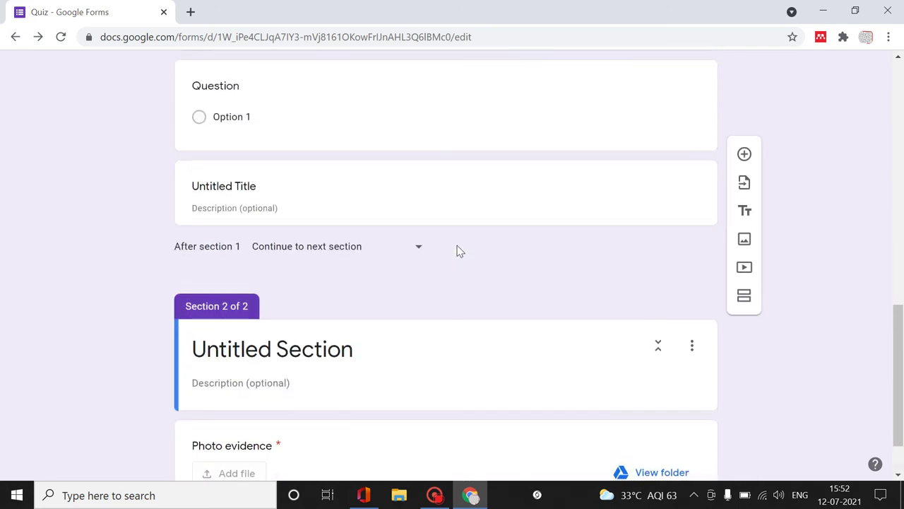
scroll(457, 250, up, 15)
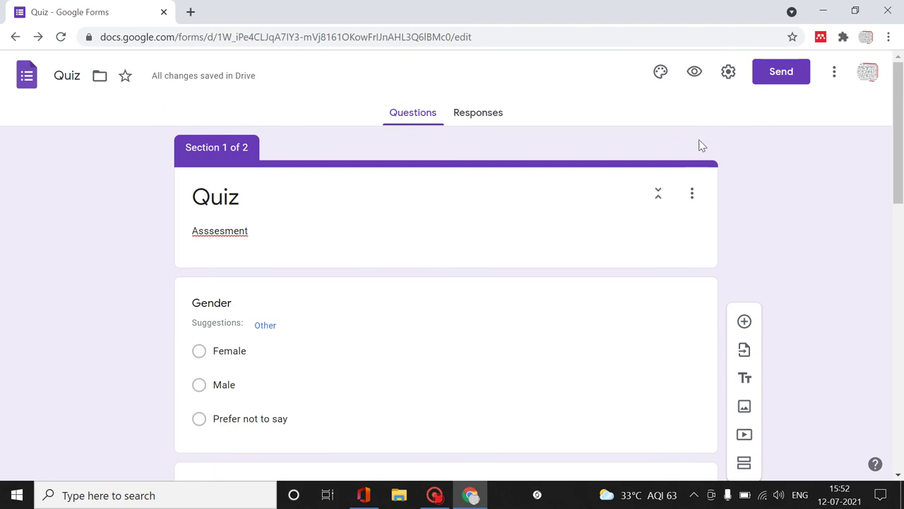
click(660, 71)
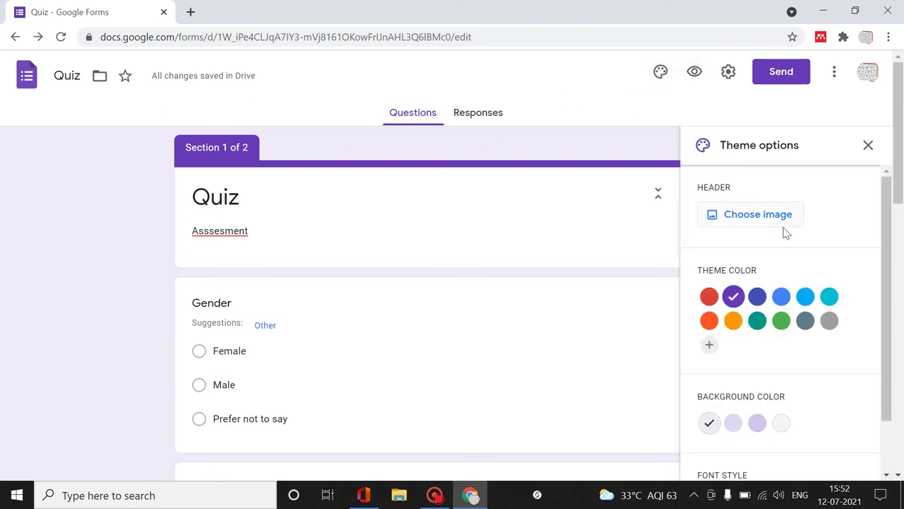
click(720, 216)
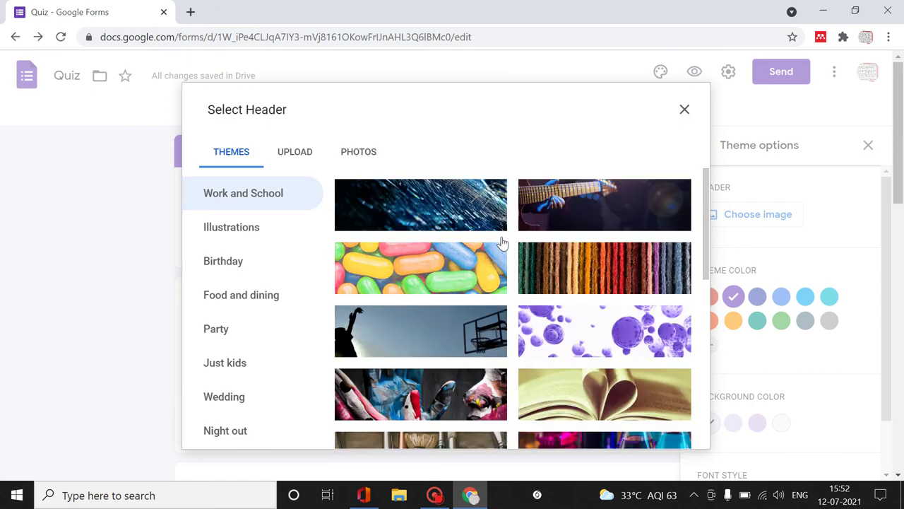
click(657, 321)
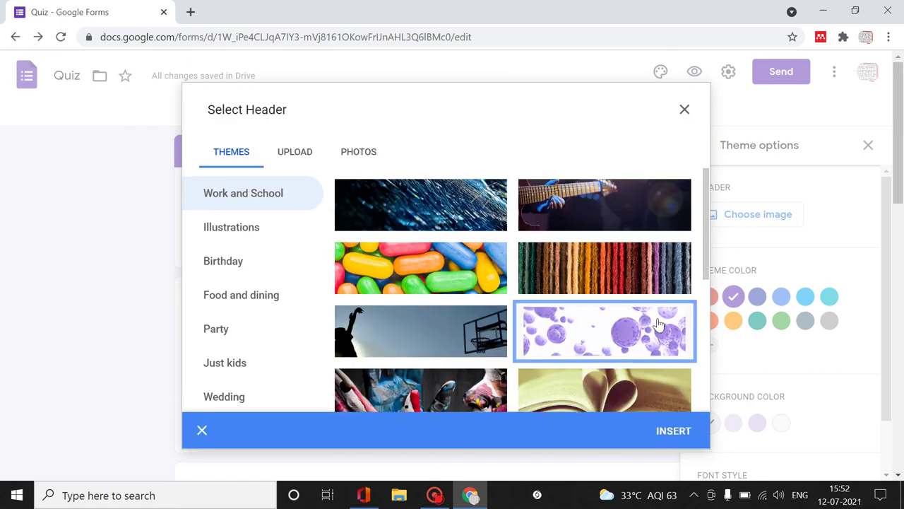
click(671, 431)
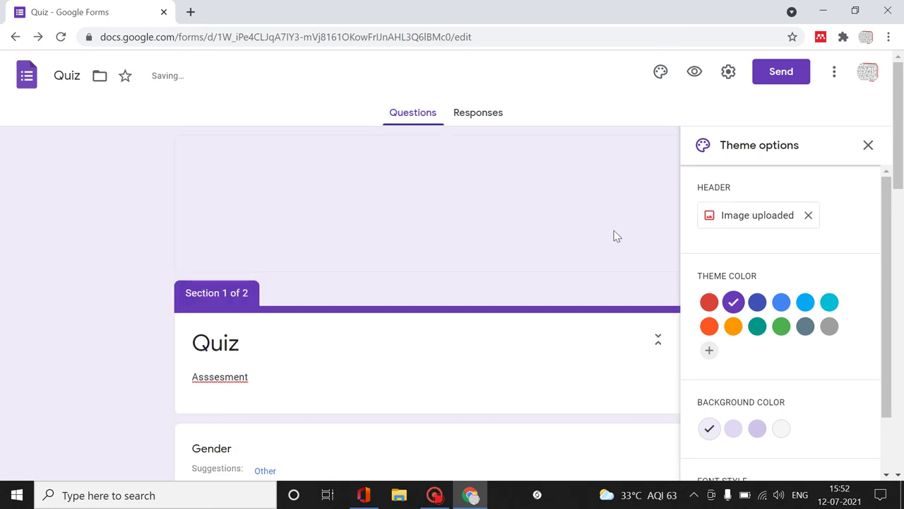
Step: Set the form theme's font style to Decorative and close the theme options
scroll(811, 304, down, 1)
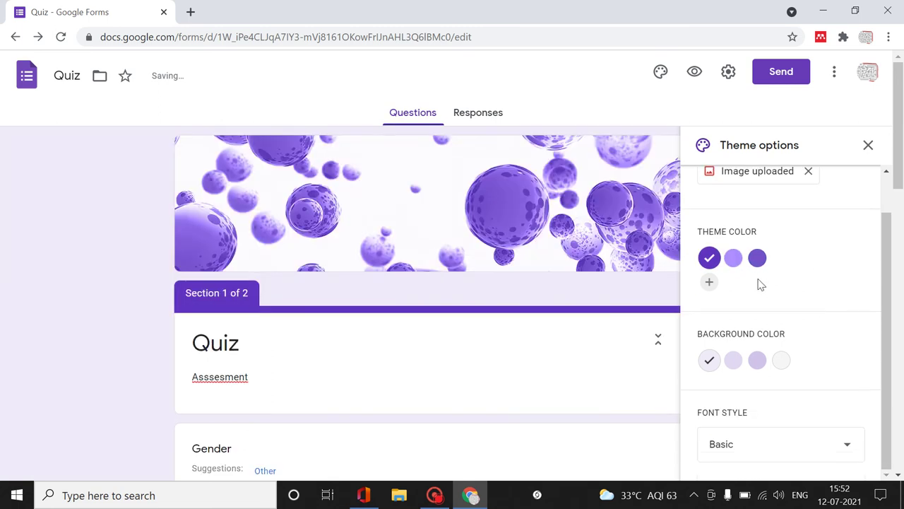
scroll(754, 276, down, 4)
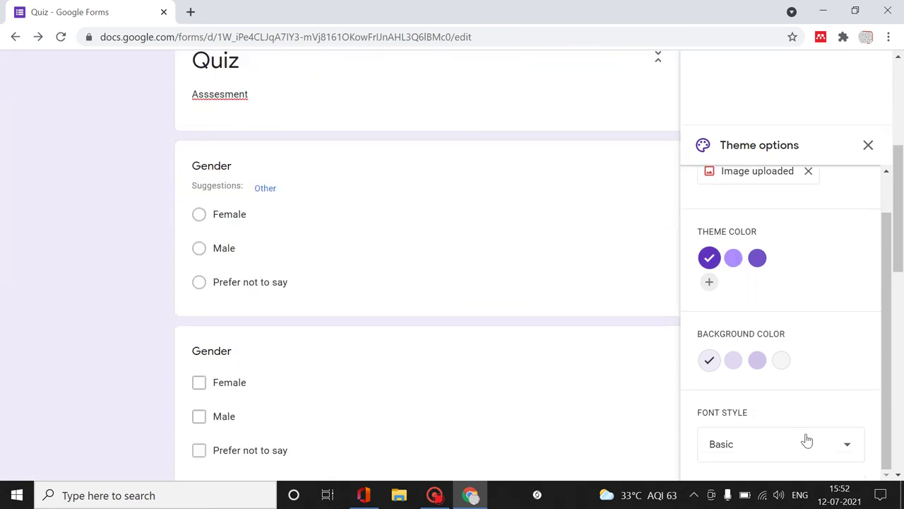
click(823, 439)
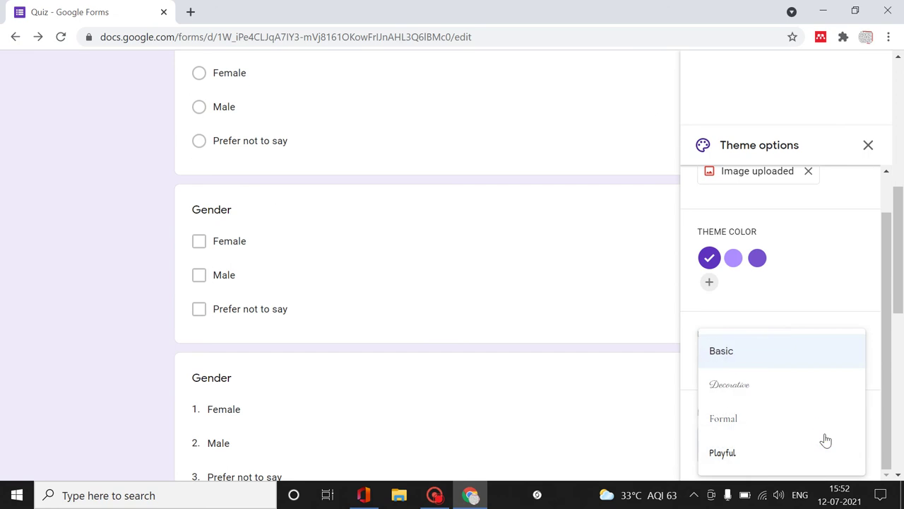
click(773, 394)
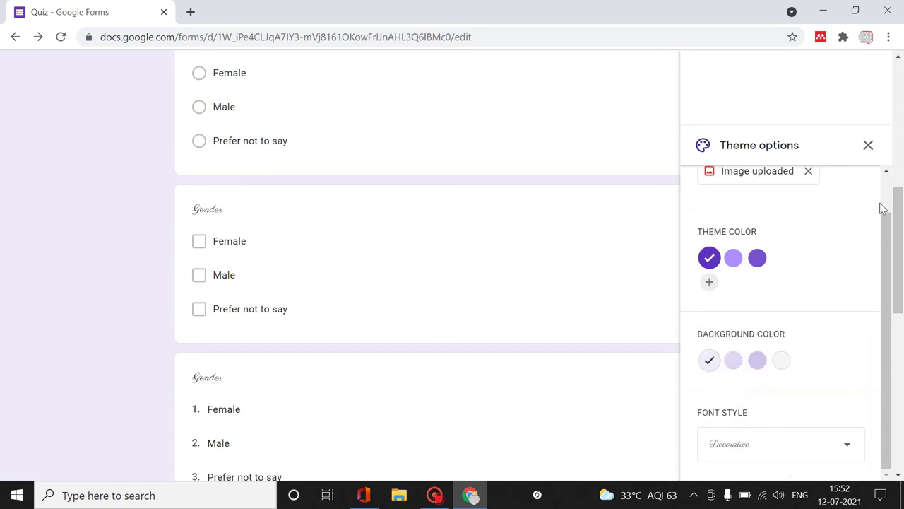
scroll(851, 298, down, 3)
click(868, 145)
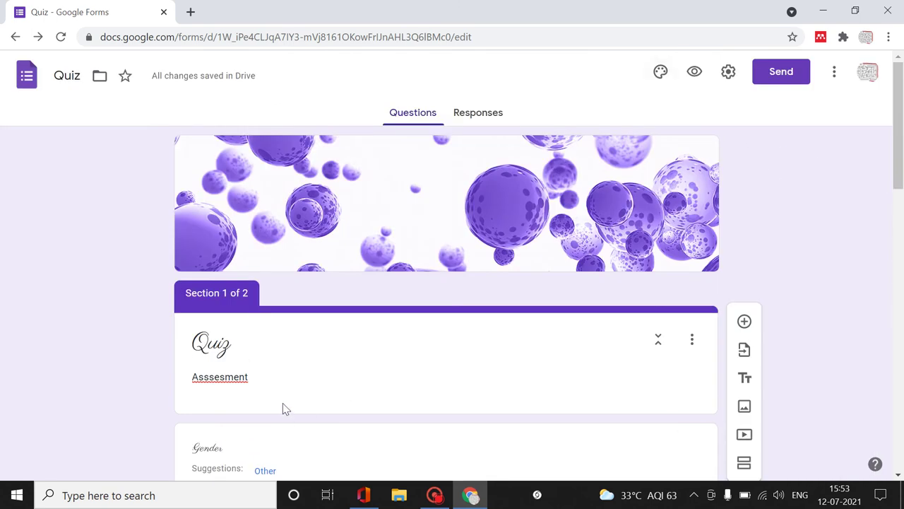
Step: Look over the themed form, preview it as respondents see it, and return to the editor
scroll(282, 409, down, 1)
scroll(222, 323, down, 2)
scroll(222, 323, up, 3)
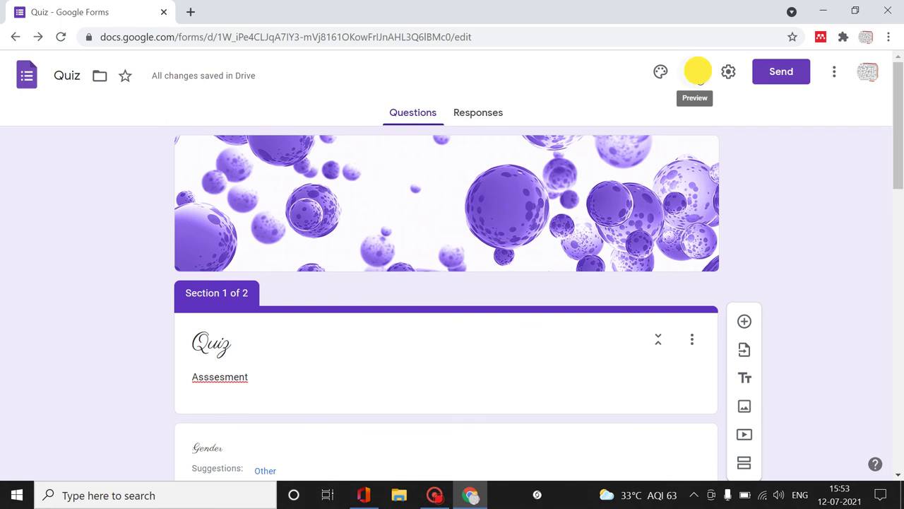
click(696, 72)
click(136, 15)
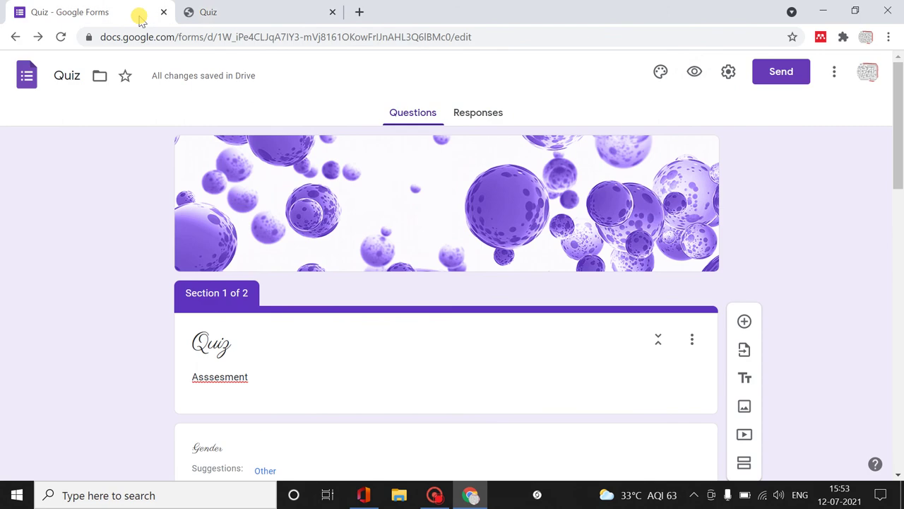
click(216, 10)
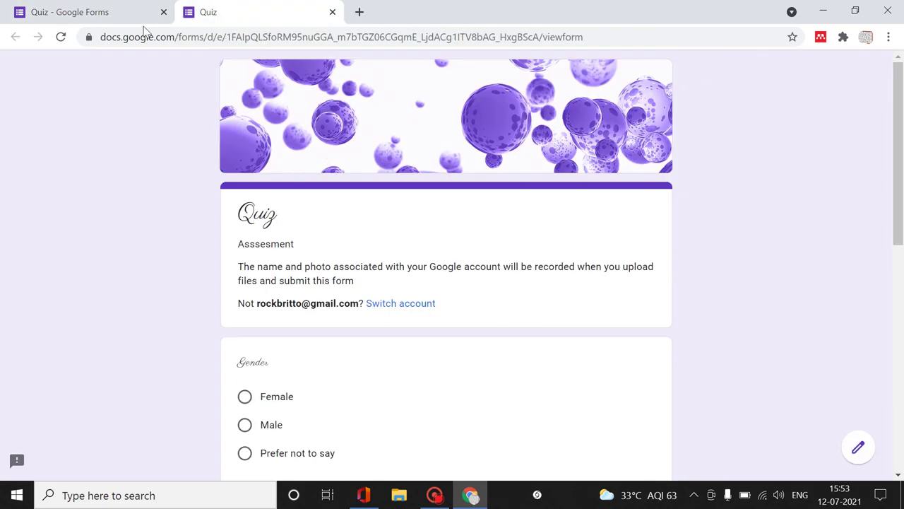
click(107, 18)
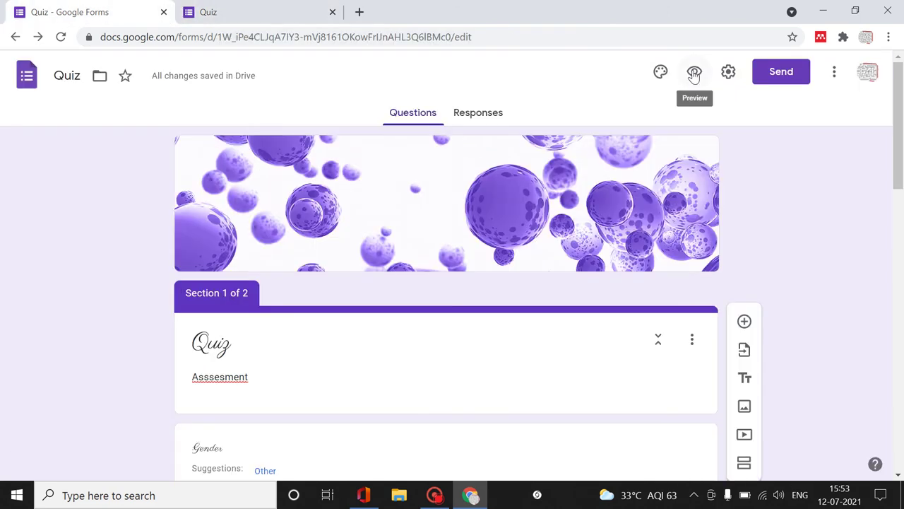
Step: In the form settings, collect emails with response receipts set to Always, and limit respondents to 1 response
click(730, 74)
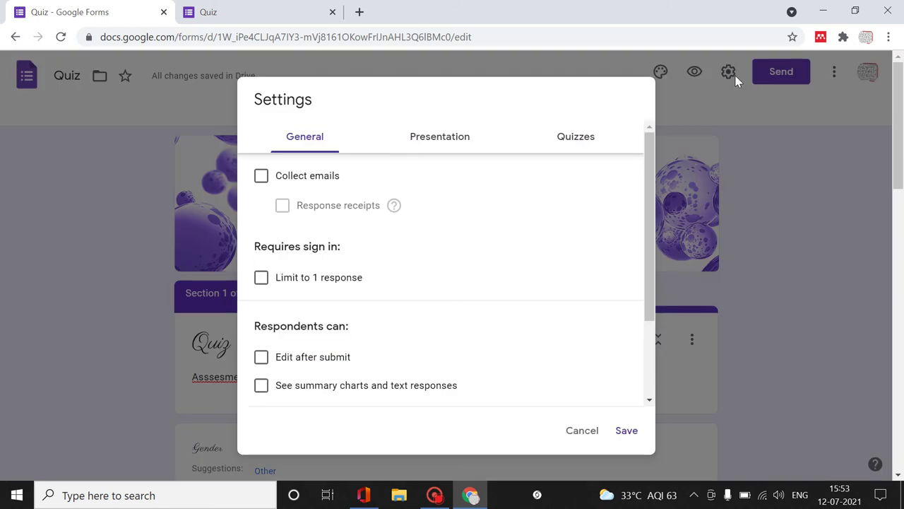
click(262, 179)
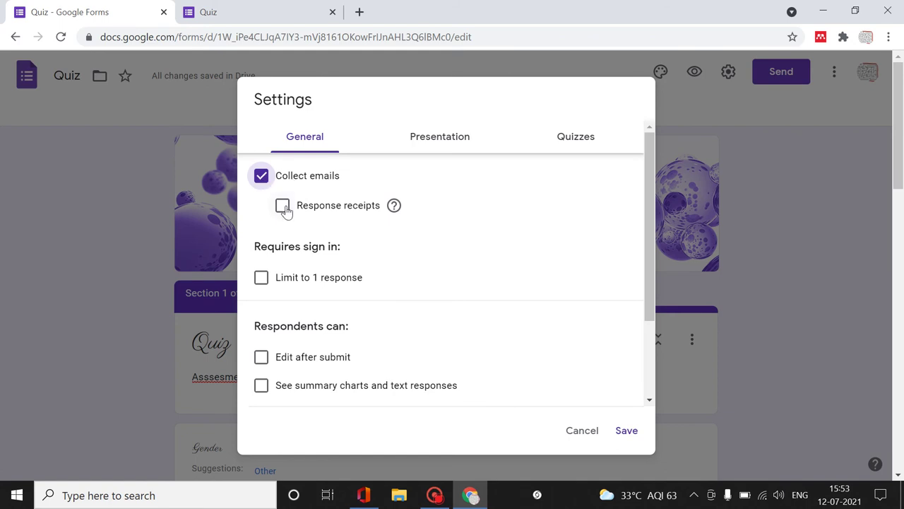
click(283, 206)
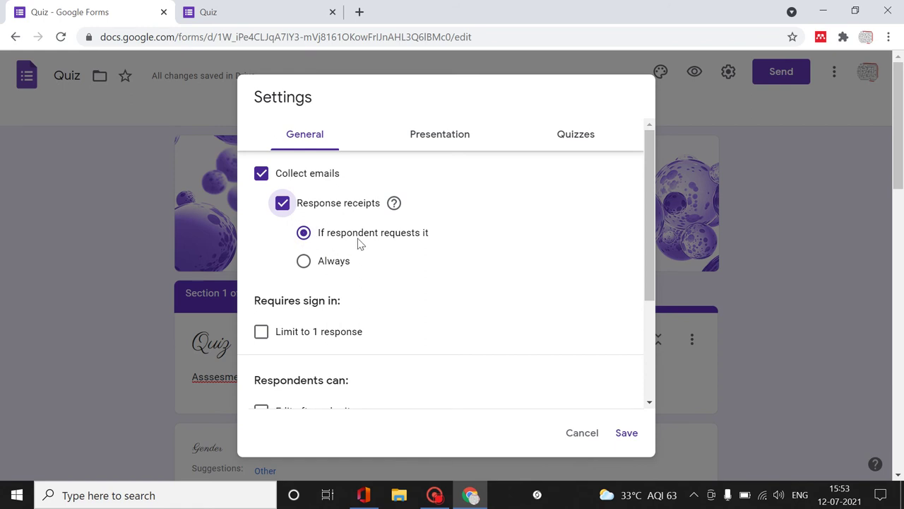
click(304, 260)
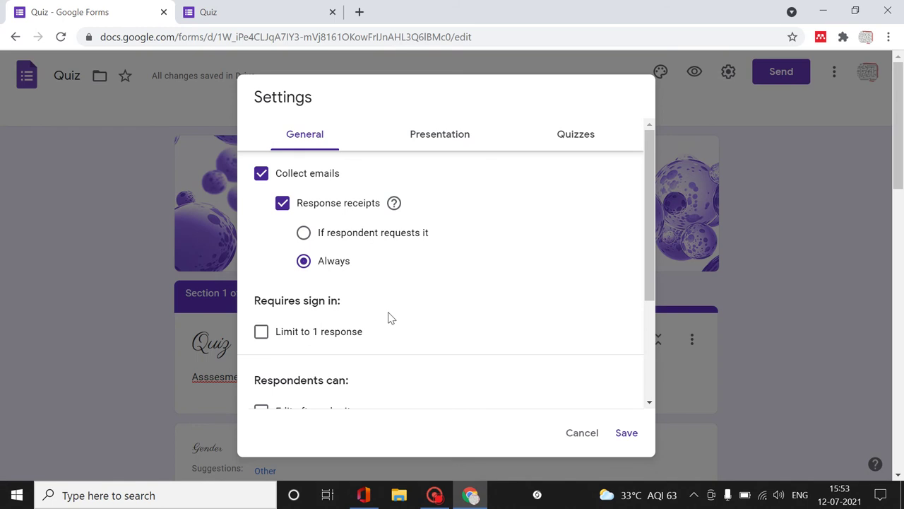
scroll(381, 315, down, 1)
click(263, 263)
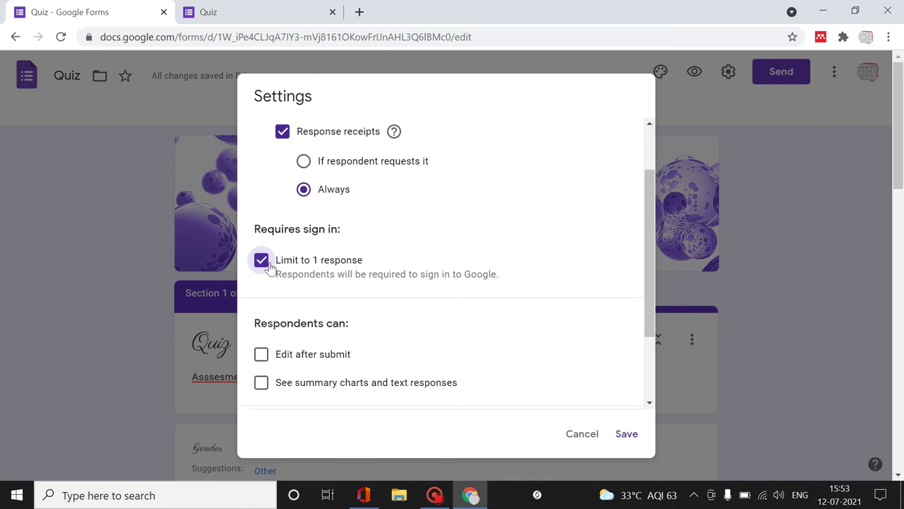
Step: Allow respondents to edit after submit and see summary charts and text responses, and enable the progress bar
scroll(349, 347, down, 1)
click(262, 290)
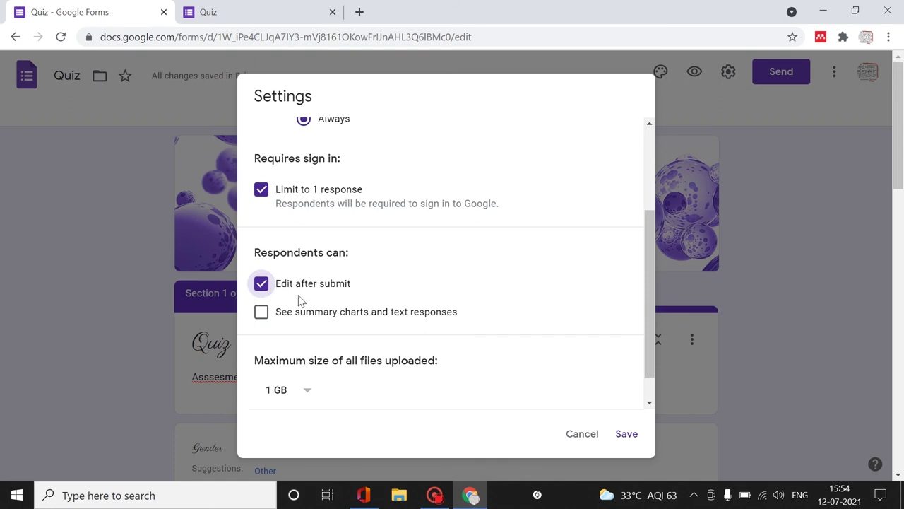
click(262, 316)
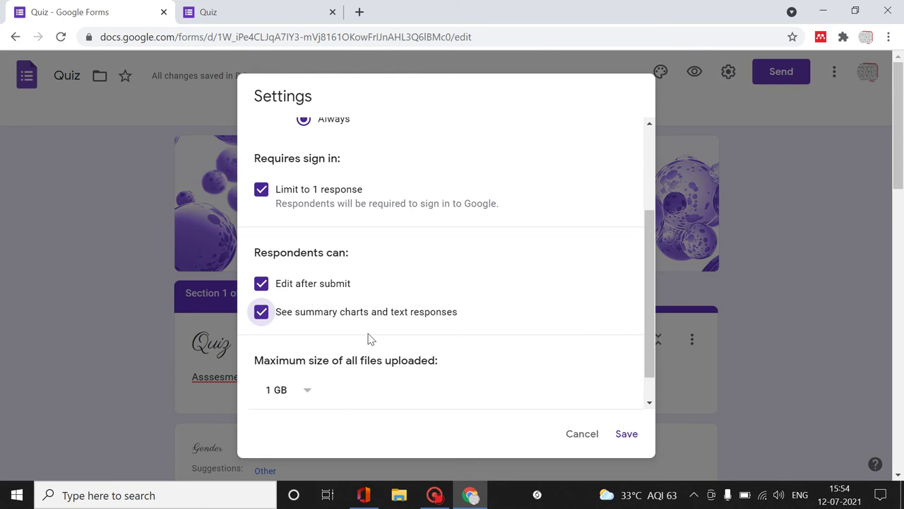
click(469, 150)
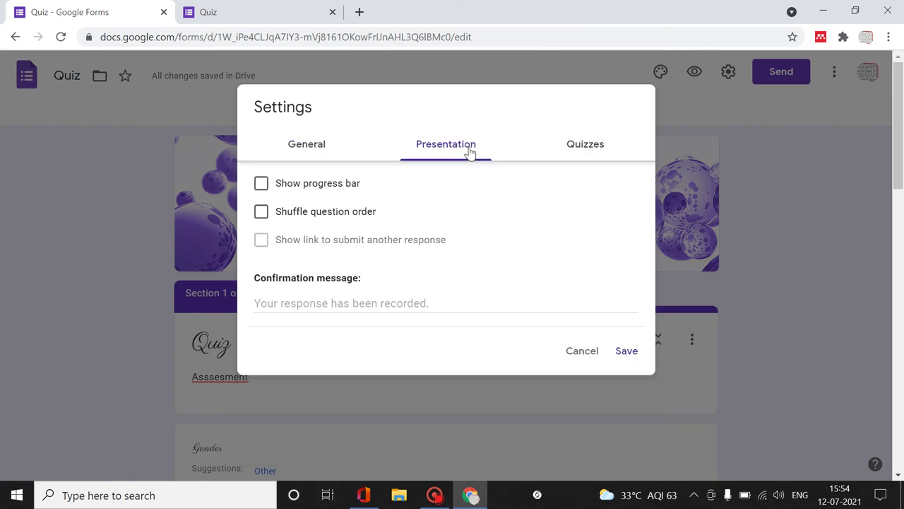
click(262, 186)
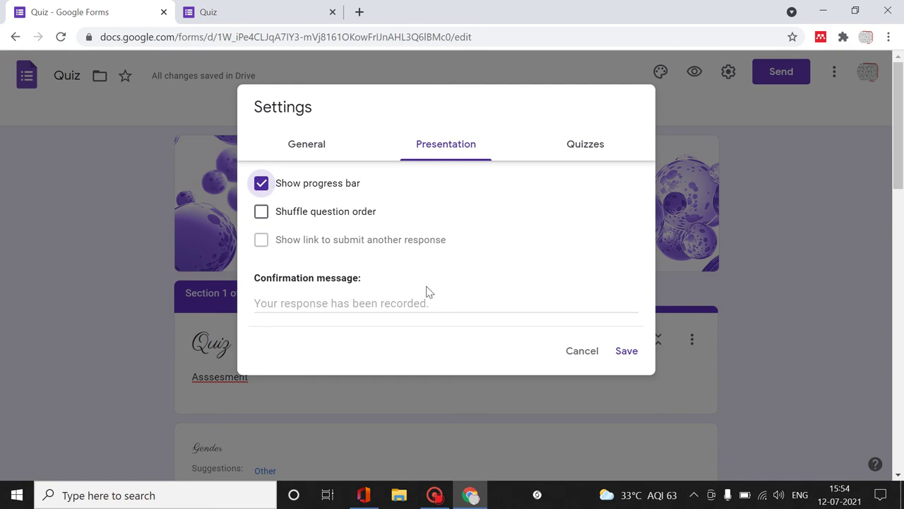
Step: Make the form a quiz with grades released later, after manual review, and save the settings
click(592, 149)
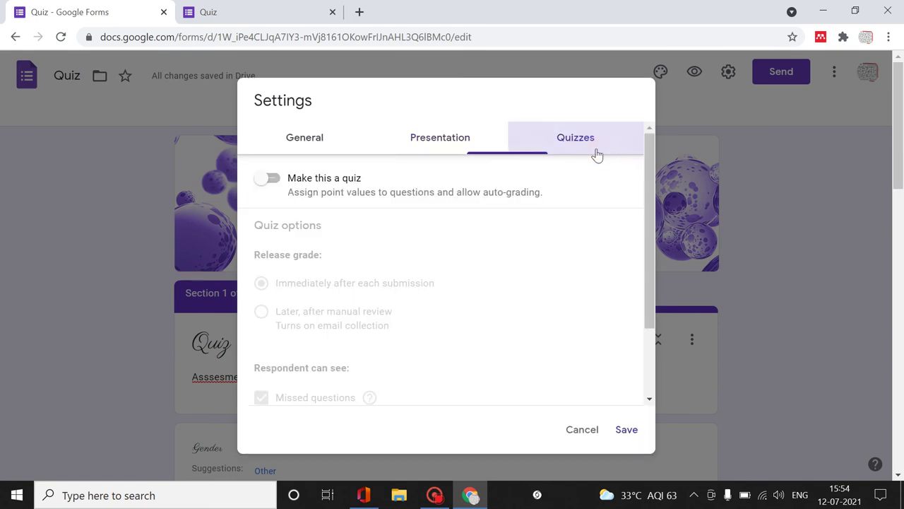
click(273, 180)
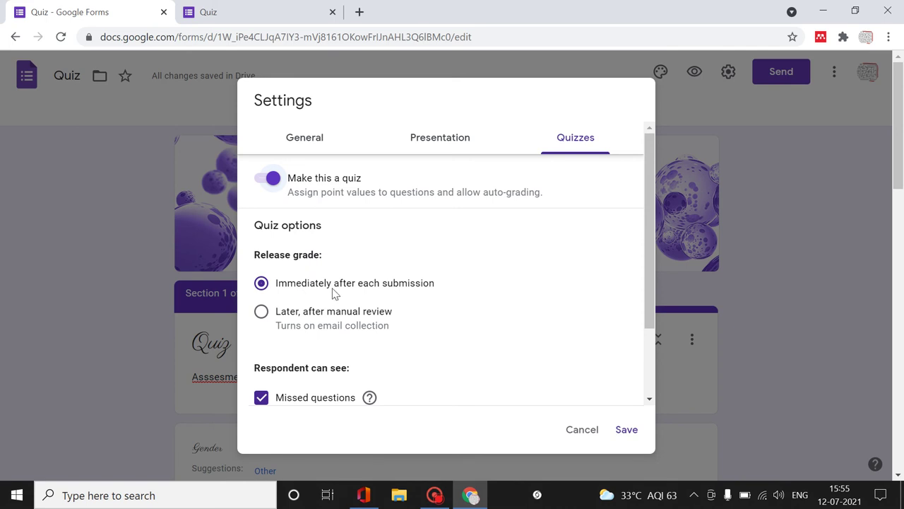
click(260, 311)
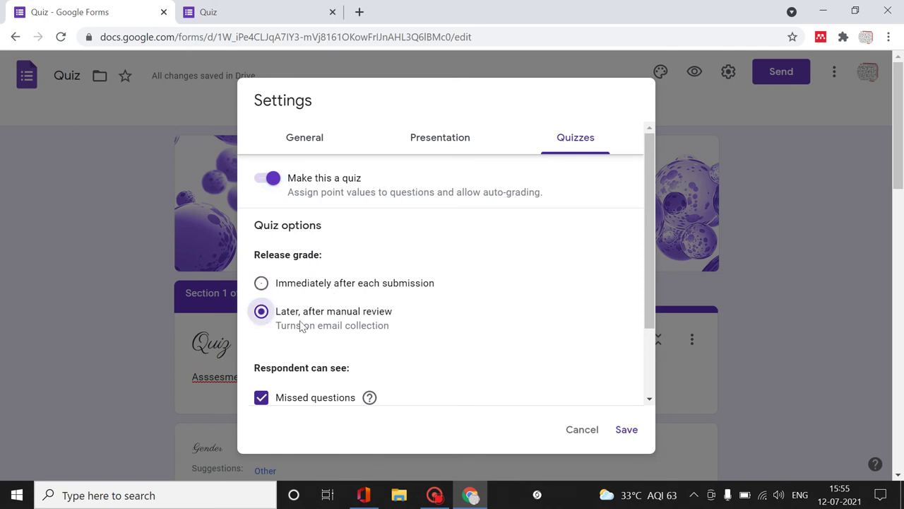
scroll(360, 325, down, 1)
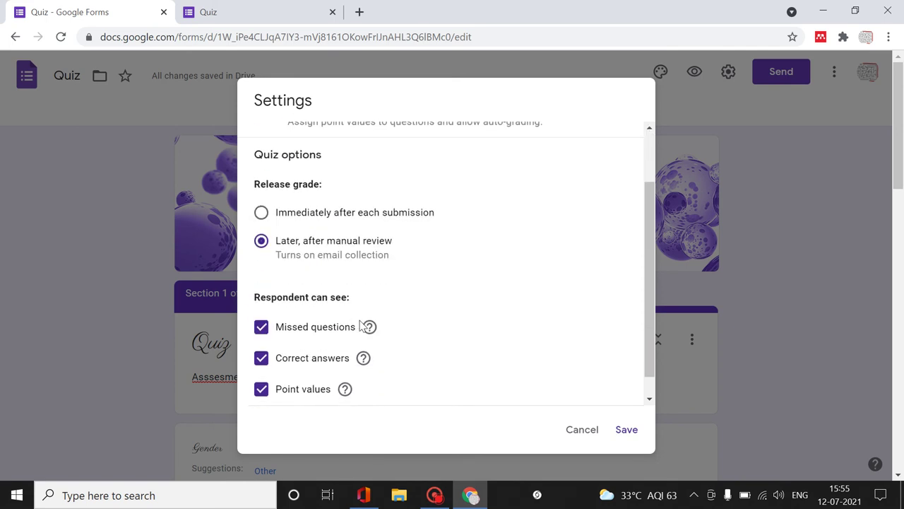
scroll(360, 325, up, 1)
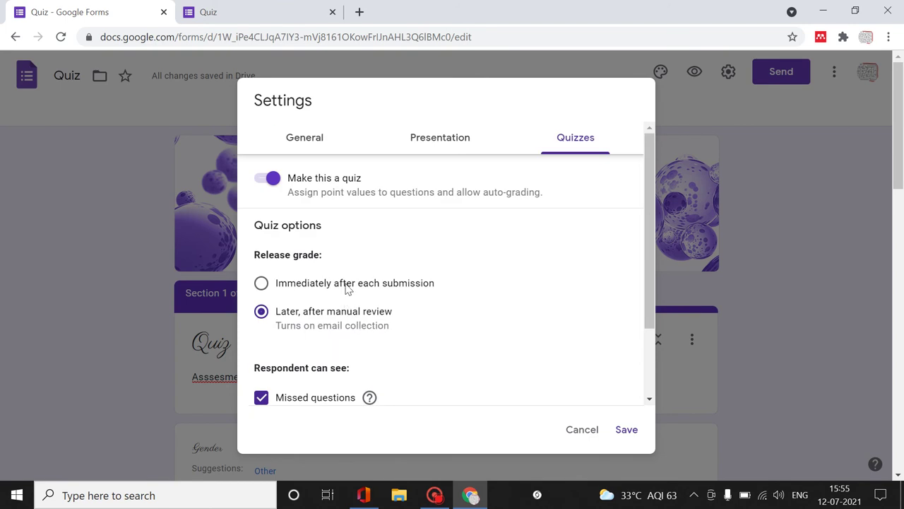
scroll(351, 316, down, 1)
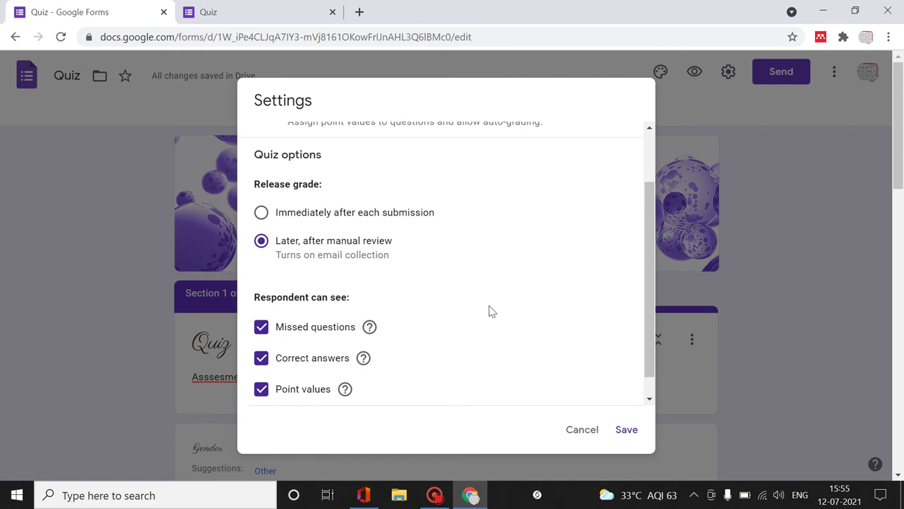
scroll(490, 310, up, 2)
click(626, 429)
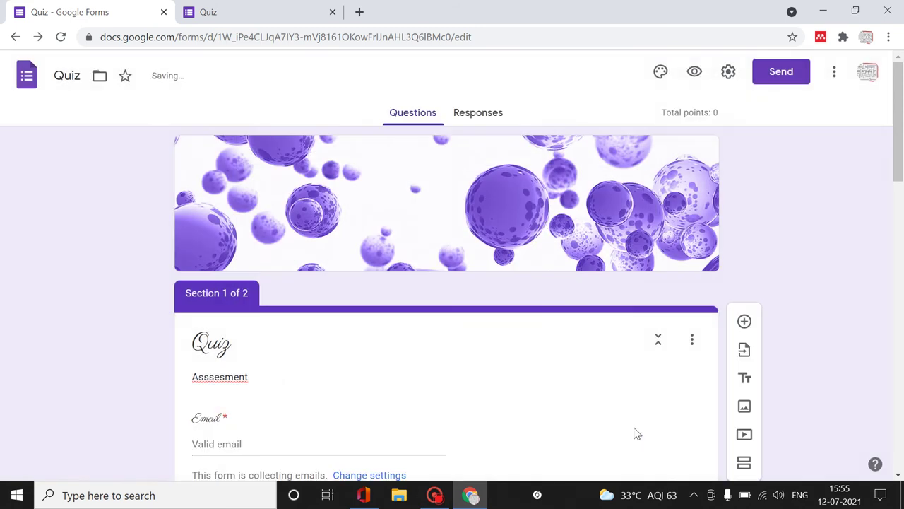
Step: Scroll through the form's questions and open the marketplace of add-ons that work with Forms
scroll(605, 377, down, 7)
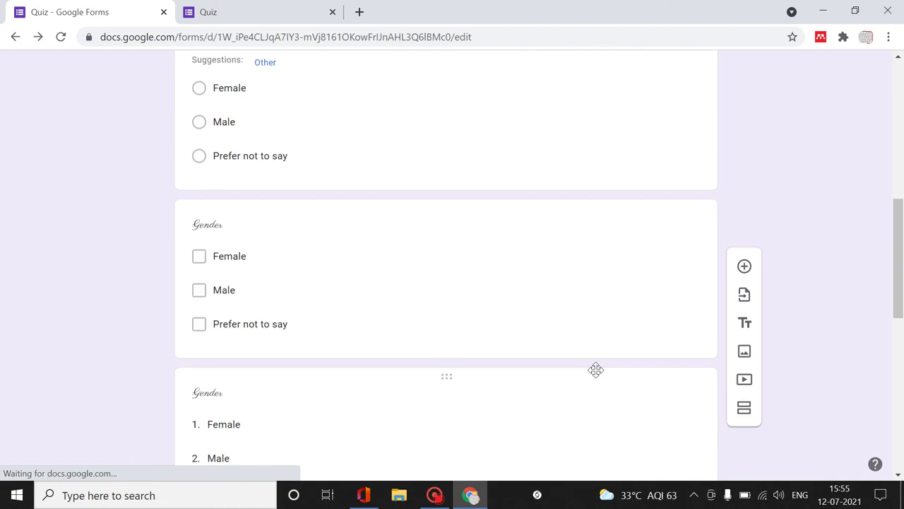
scroll(595, 370, down, 5)
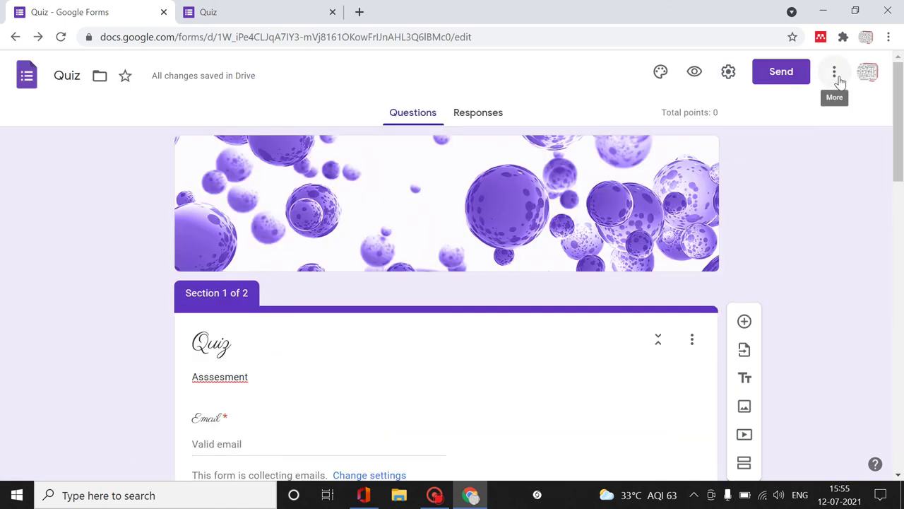
click(838, 80)
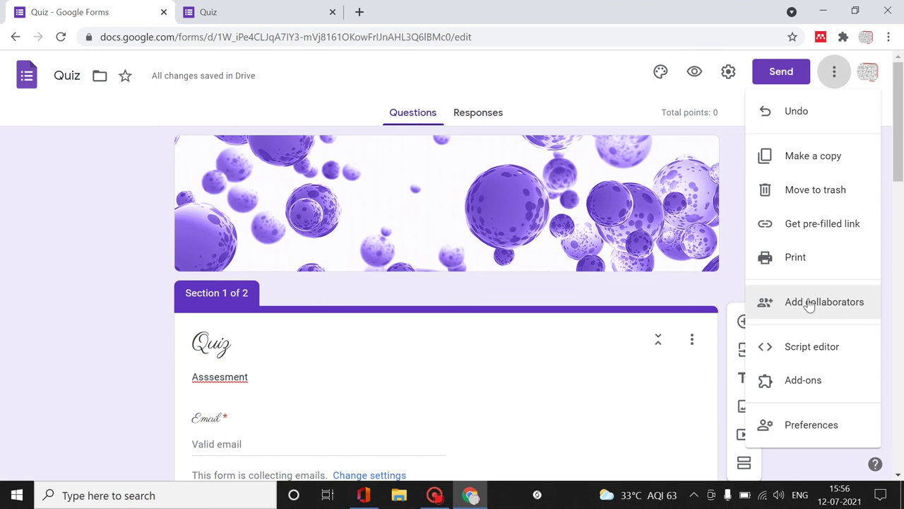
click(798, 381)
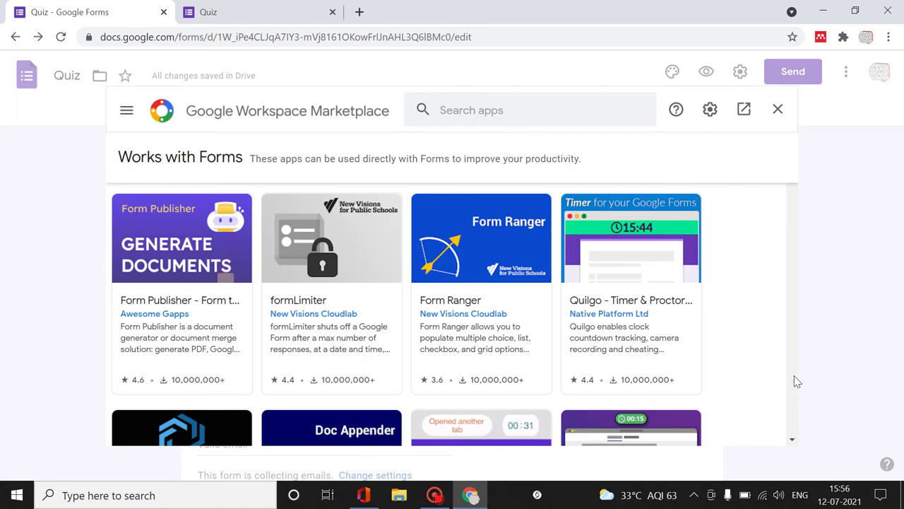
Step: Browse the add-ons that work with Forms, close the marketplace and view the form's responses
scroll(457, 370, down, 5)
scroll(457, 370, down, 3)
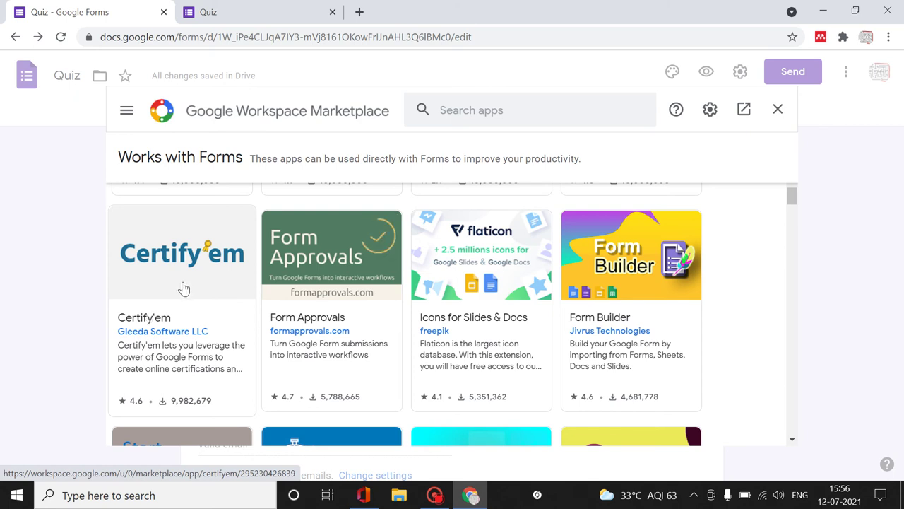
click(774, 113)
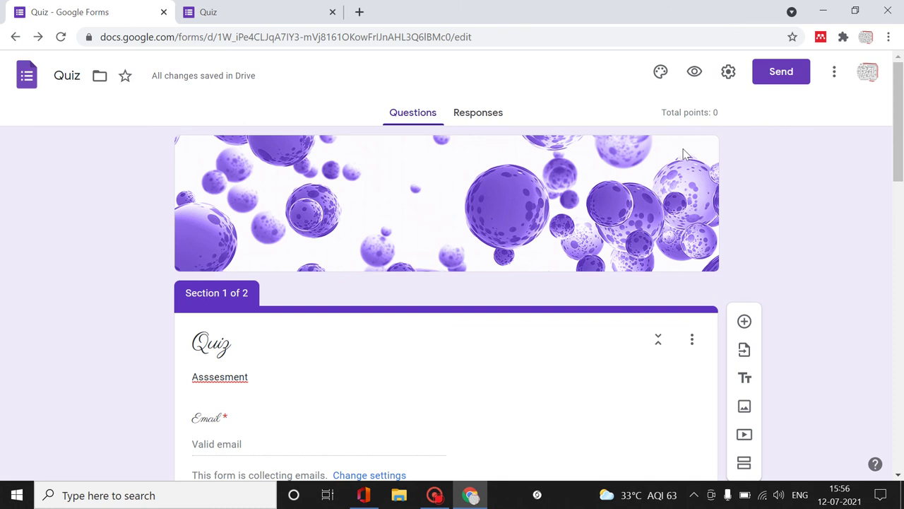
click(471, 115)
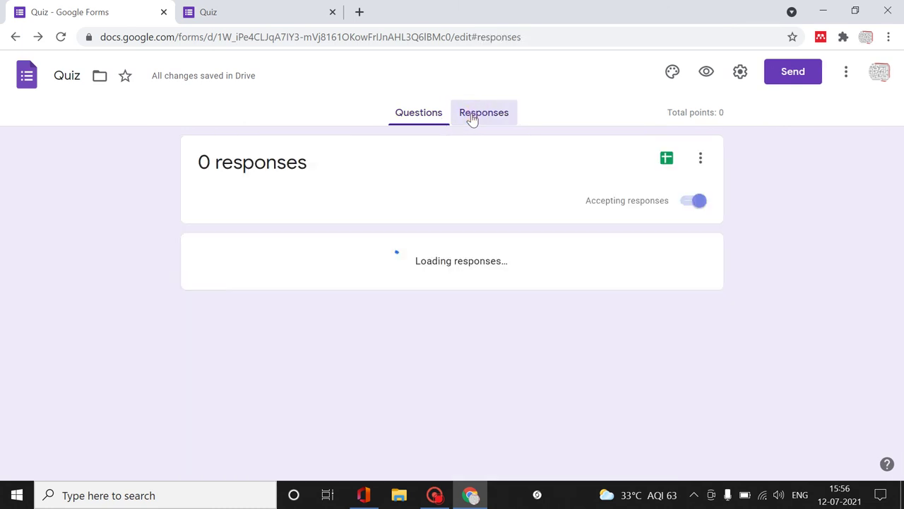
Step: In the quiz's respondent view, answer Male in both the single-choice and the checkbox Gender questions
click(207, 15)
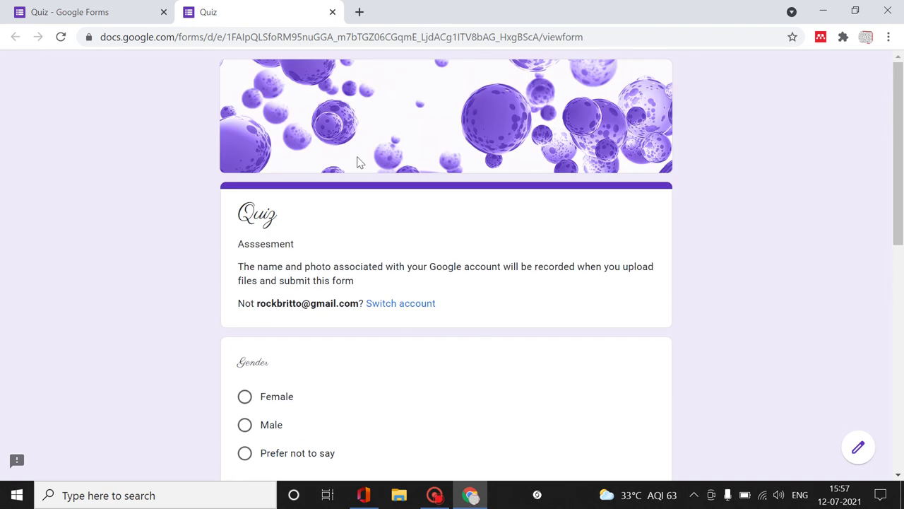
scroll(363, 383, down, 2)
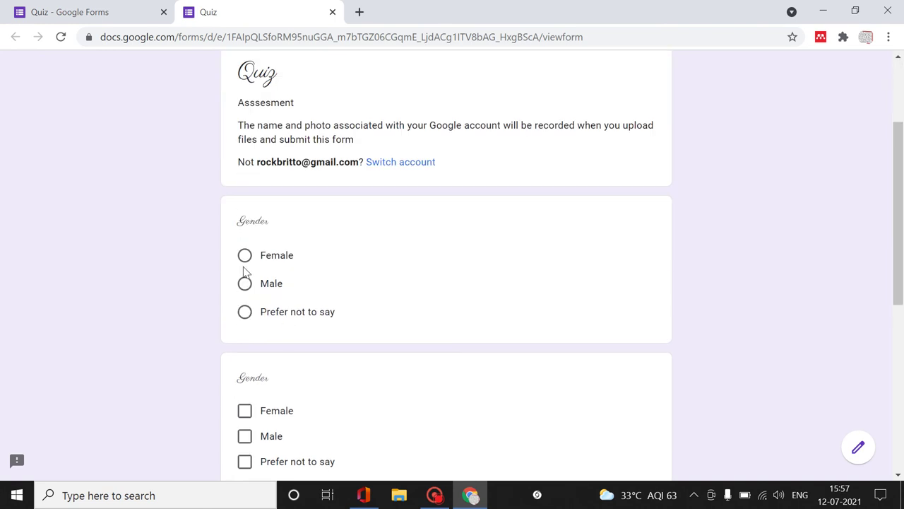
click(247, 255)
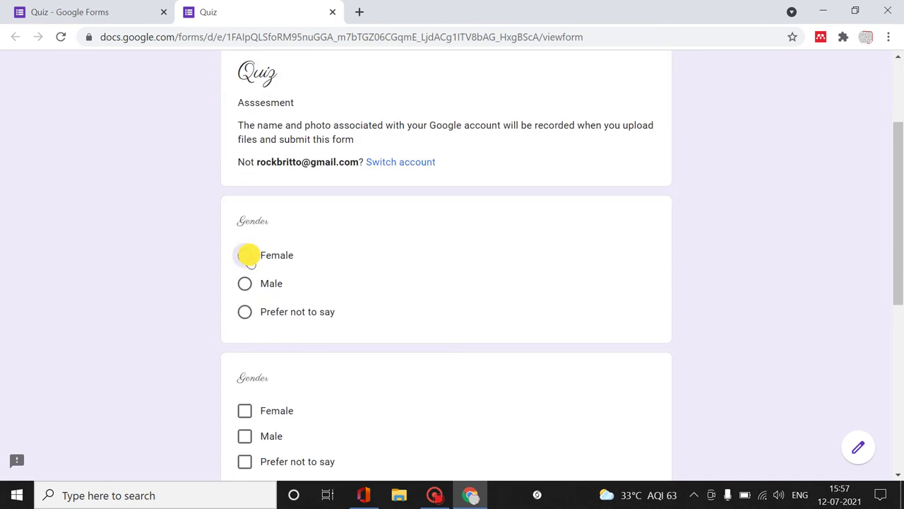
click(300, 277)
scroll(299, 275, down, 3)
click(247, 250)
scroll(332, 262, down, 2)
Step: Choose Female in the dropdown Gender question, select Option 1 in the untitled question, and try to continue to the second page
click(355, 242)
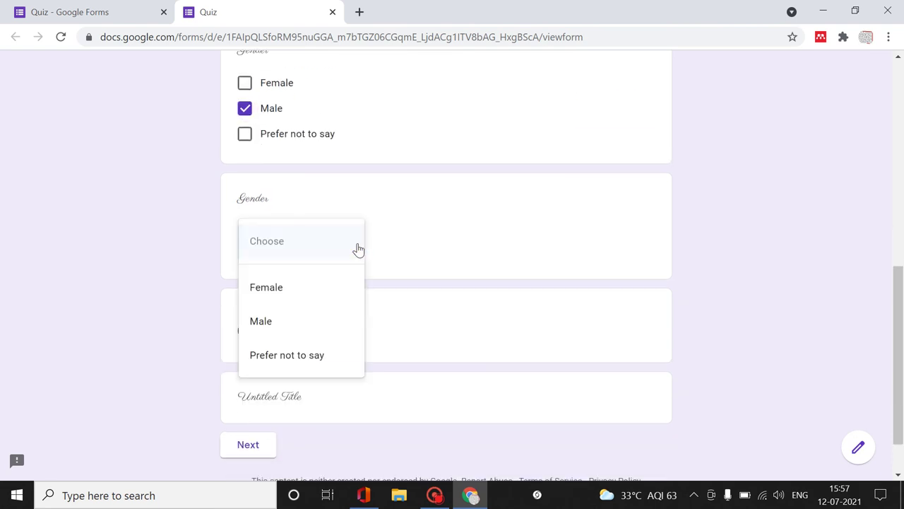
click(346, 290)
click(295, 340)
scroll(339, 360, down, 1)
click(257, 388)
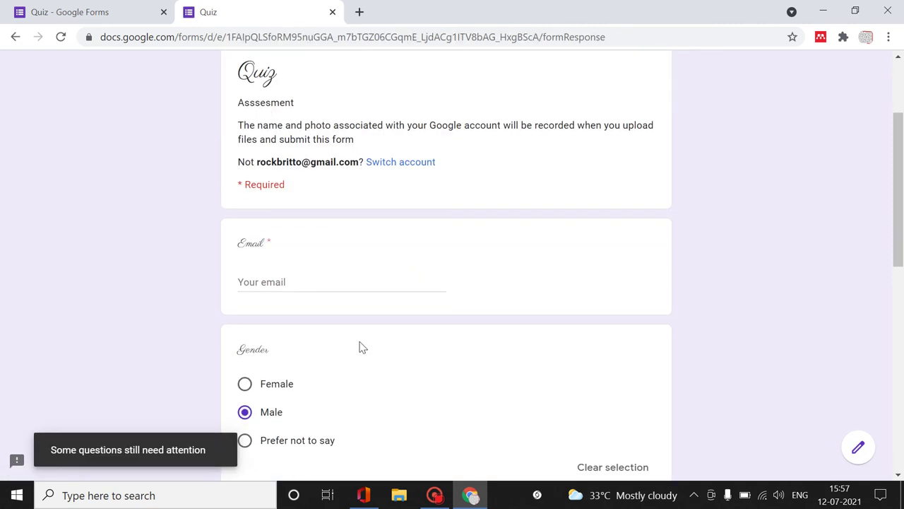
Step: Fill in the required respondent email using the saved suggestion and continue to the second page
click(292, 280)
click(293, 308)
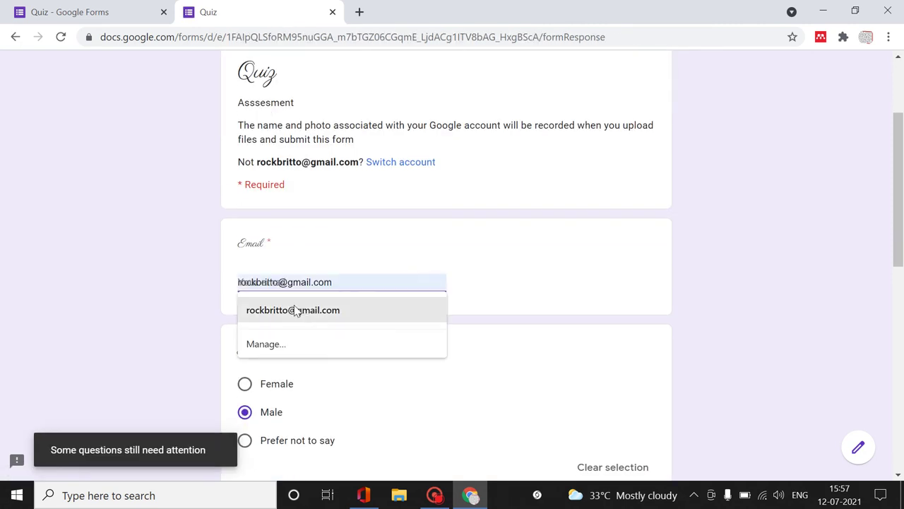
scroll(356, 298, down, 8)
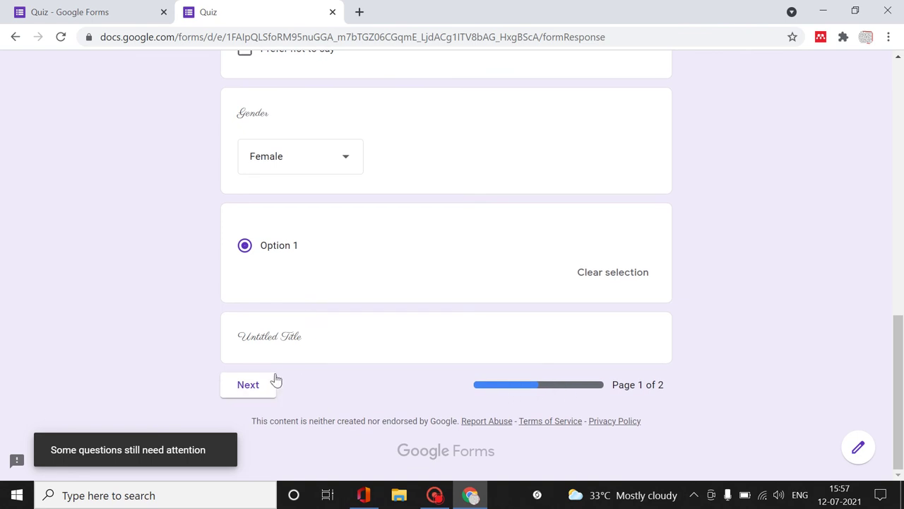
click(259, 385)
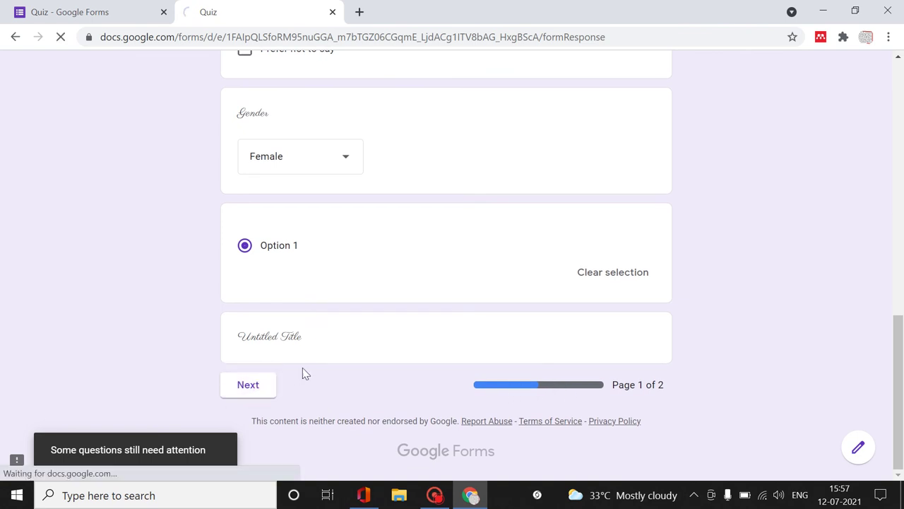
Step: Upload "Copy of BCS CASES1.xlsx" from the desktop as the Photo evidence file and submit the form
scroll(406, 324, down, 2)
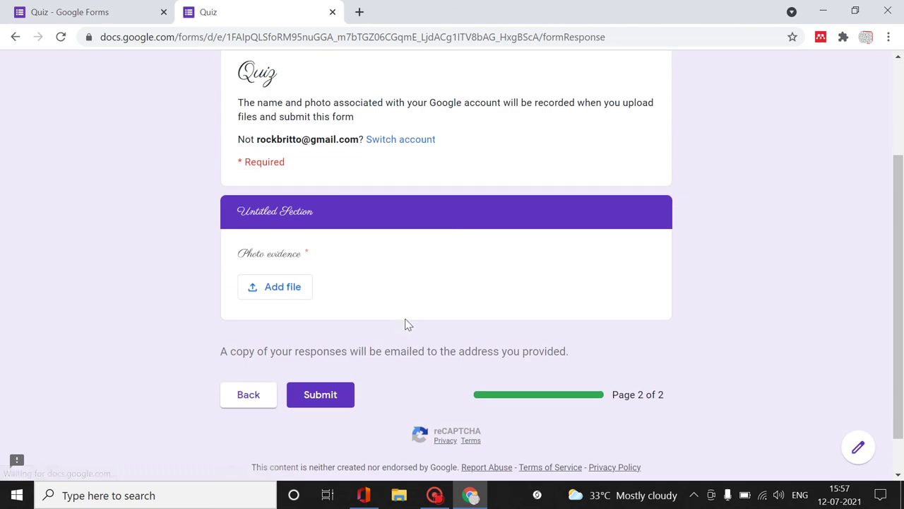
click(298, 291)
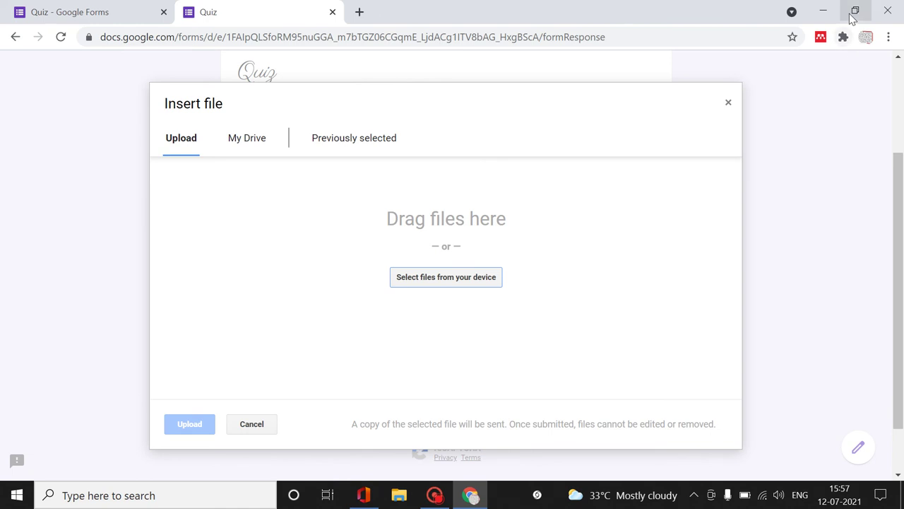
click(854, 12)
drag(437, 19, 600, 12)
drag(79, 29, 459, 292)
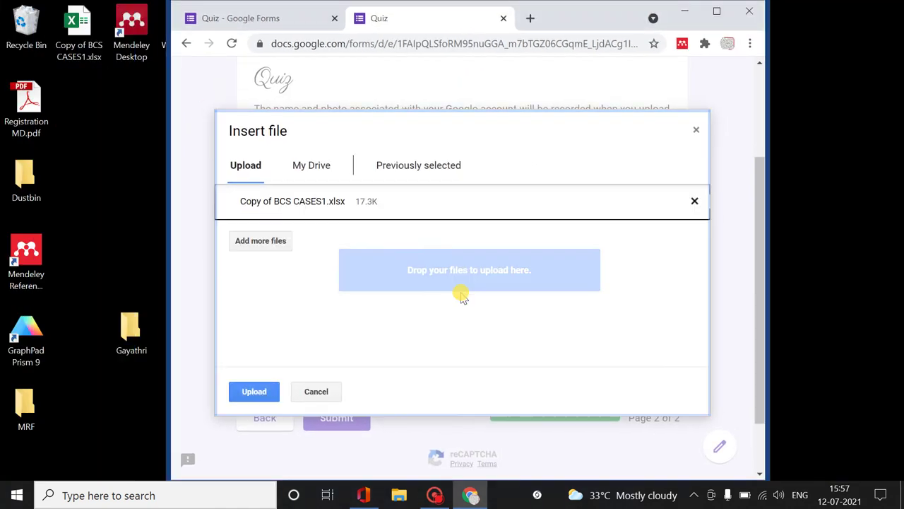
click(268, 390)
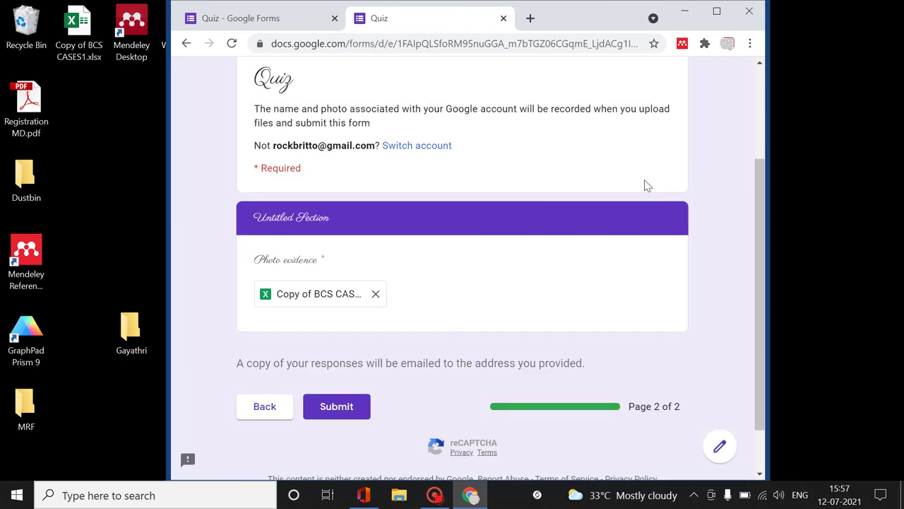
click(346, 403)
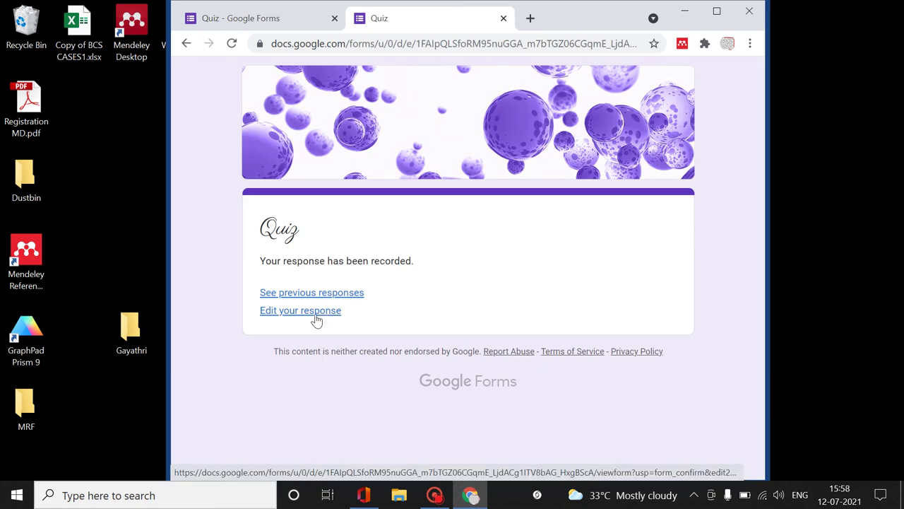
Step: Open the previous responses from the confirmation page and examine the summary charts for each question
click(333, 293)
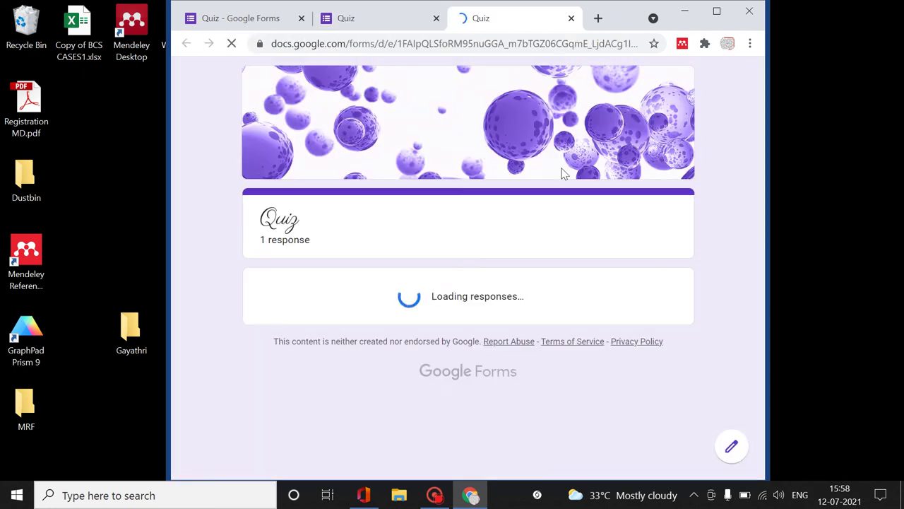
scroll(523, 327, down, 3)
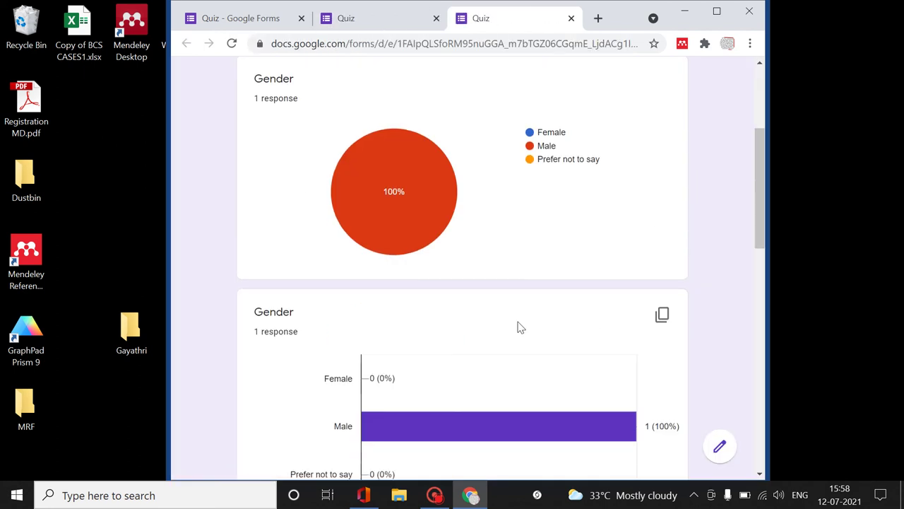
scroll(520, 326, down, 2)
scroll(520, 325, up, 3)
scroll(539, 288, down, 4)
scroll(539, 292, down, 10)
scroll(534, 290, up, 10)
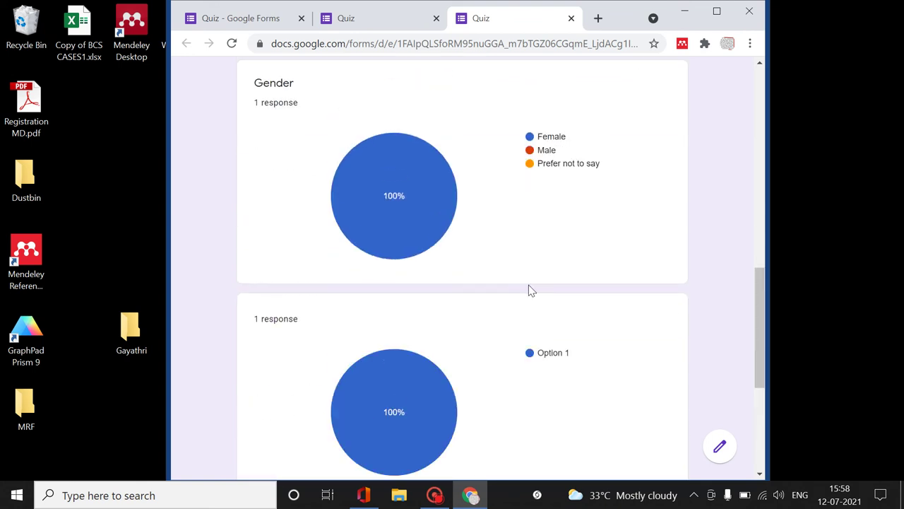
Step: Open the submitted response for editing from its confirmation page, and return to the form editor's collected responses
click(382, 18)
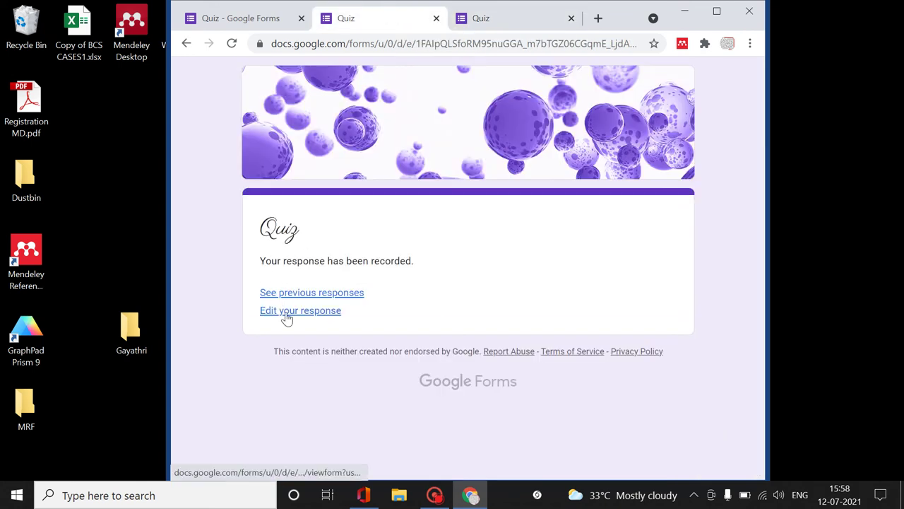
click(286, 312)
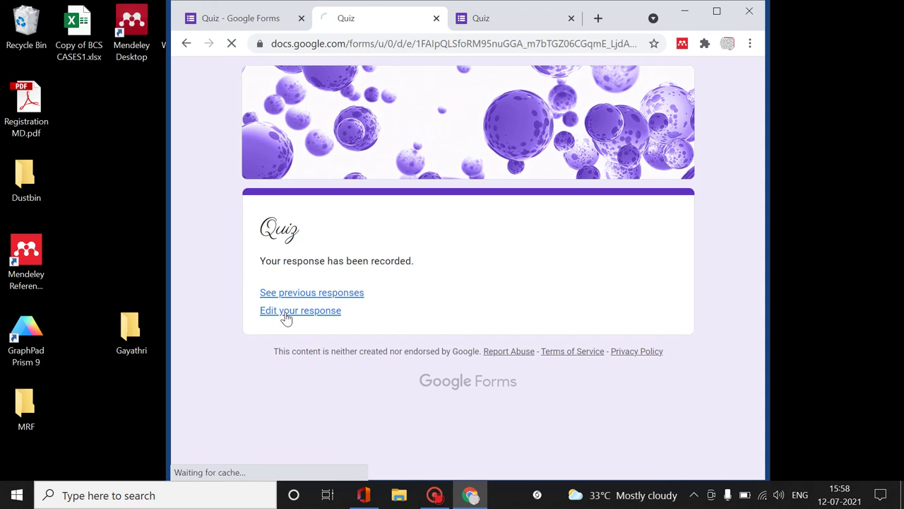
key(ctrl+shift+Tab)
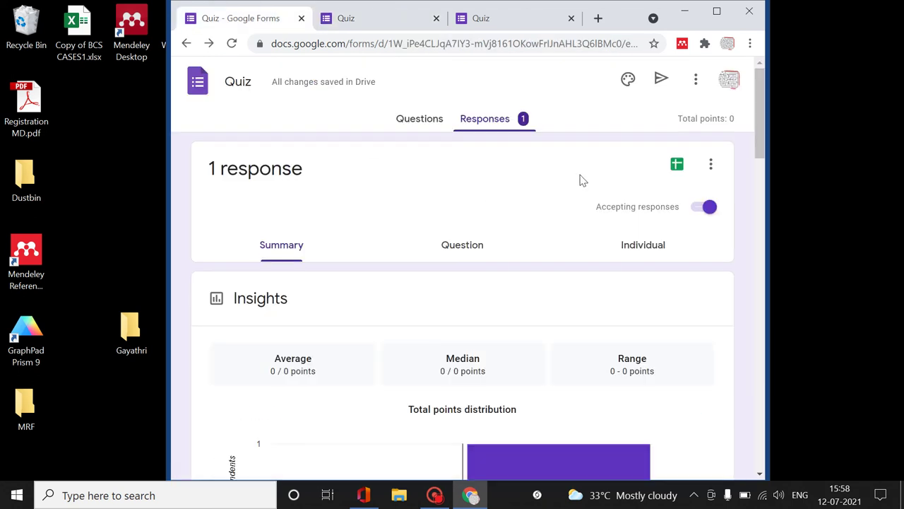
Step: Review the response summary with its insights and scores, and the response views by question and by individual
scroll(498, 233, down, 7)
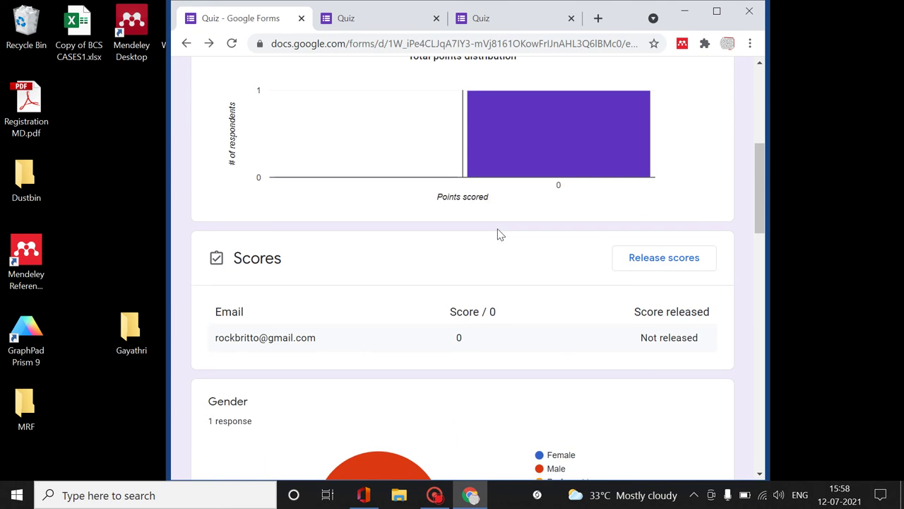
scroll(498, 233, down, 2)
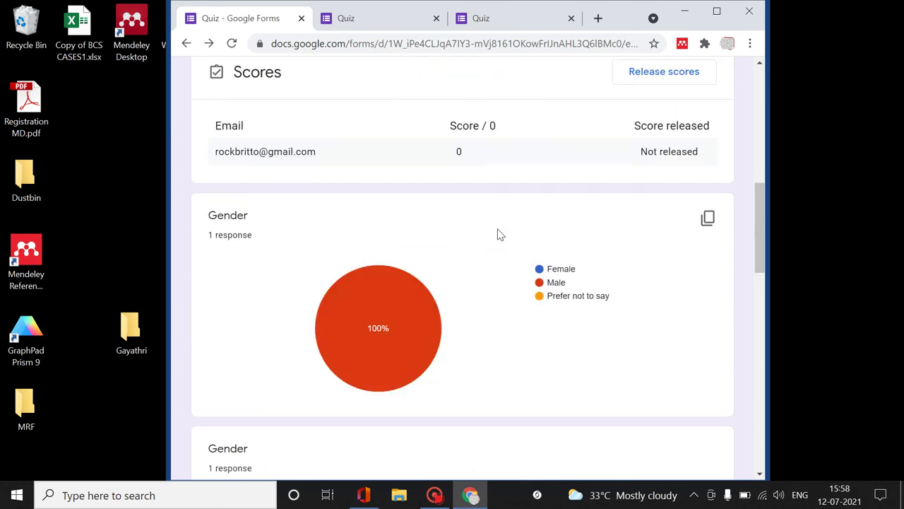
scroll(497, 234, up, 11)
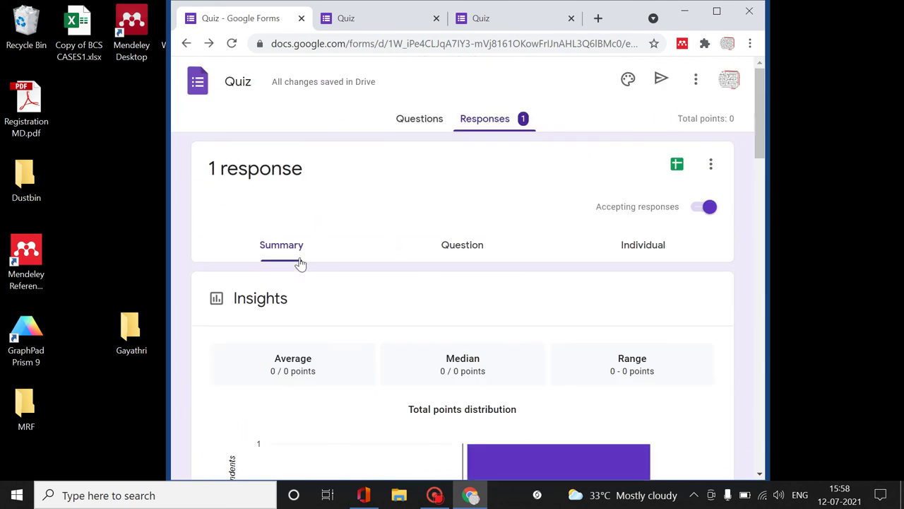
click(462, 245)
click(656, 245)
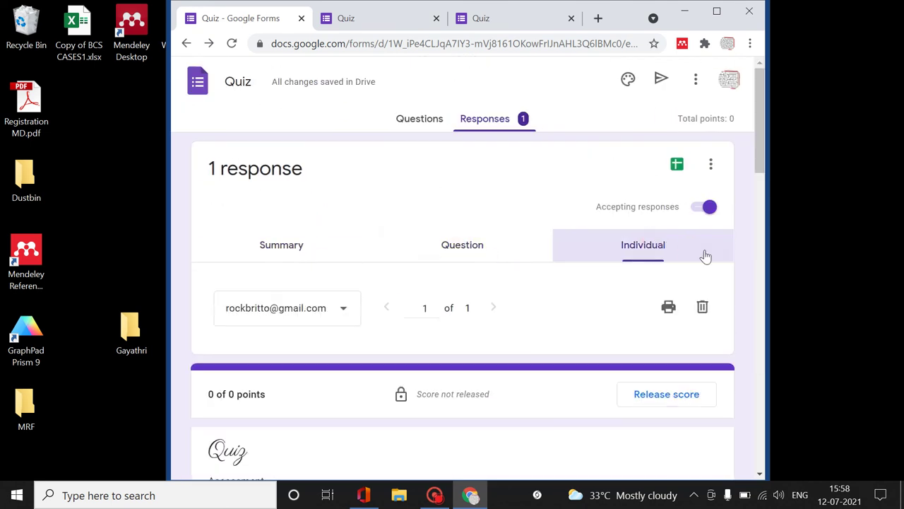
scroll(347, 306, down, 1)
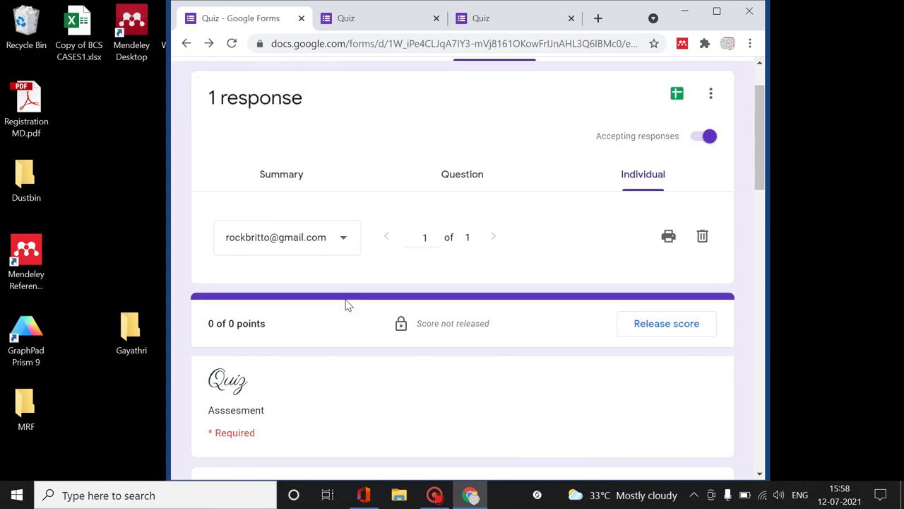
click(462, 181)
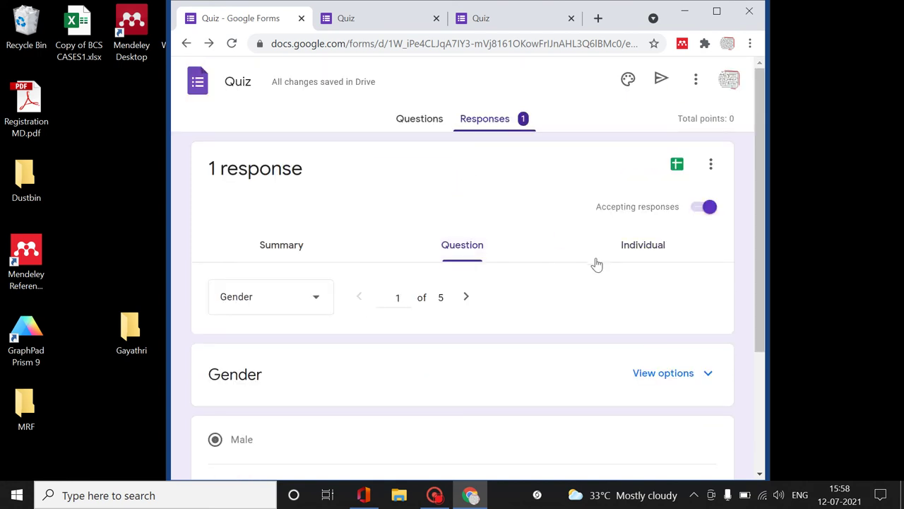
scroll(486, 156, down, 3)
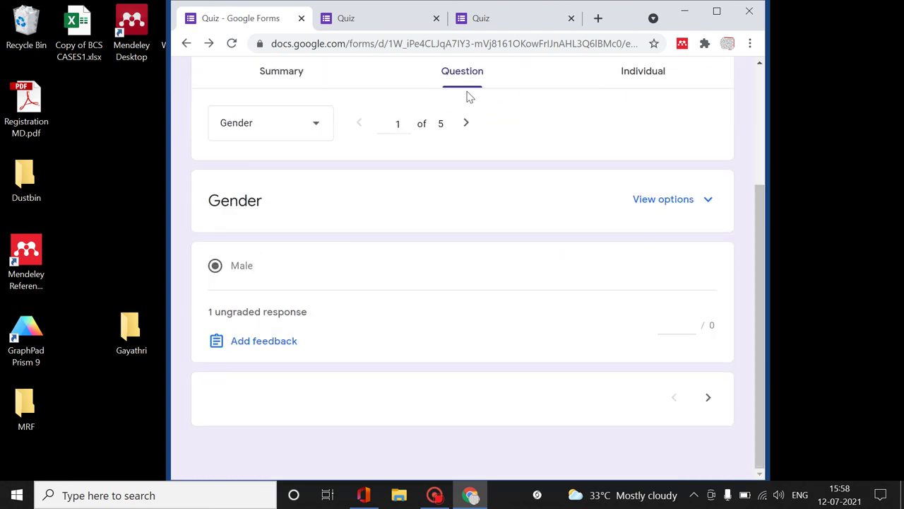
scroll(438, 198, up, 3)
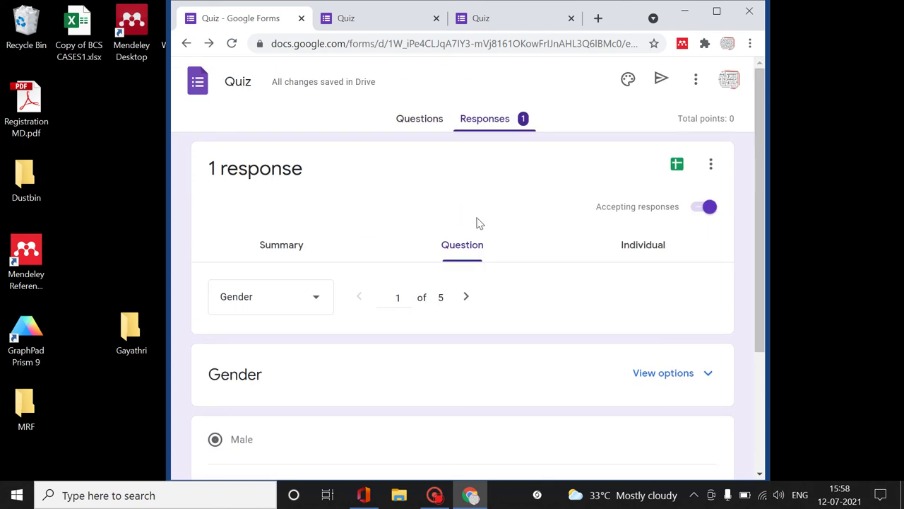
Step: Send the responses to a new spreadsheet named "Quiz (Responses)" and maximize the browser window
click(675, 165)
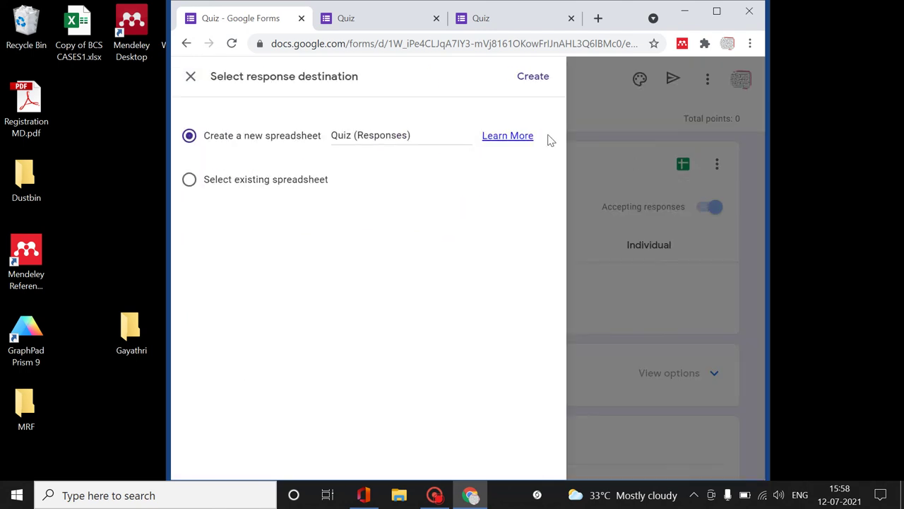
click(533, 76)
click(716, 11)
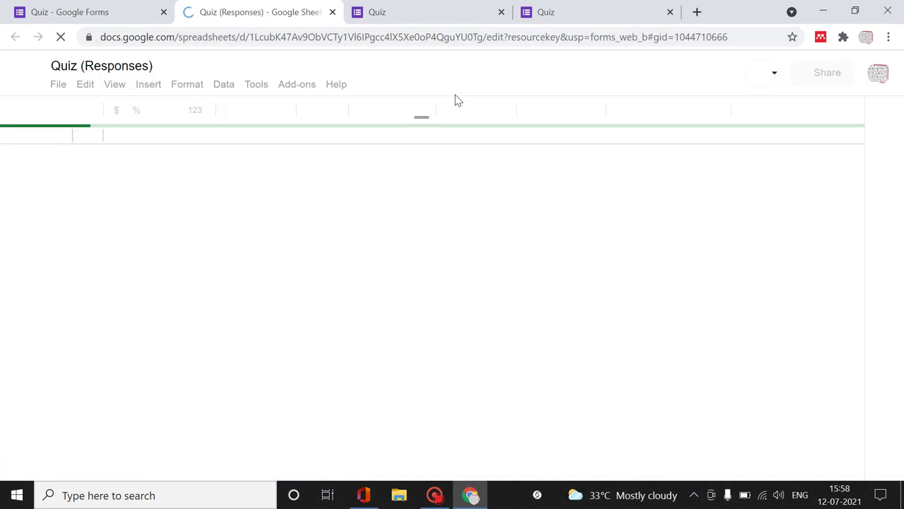
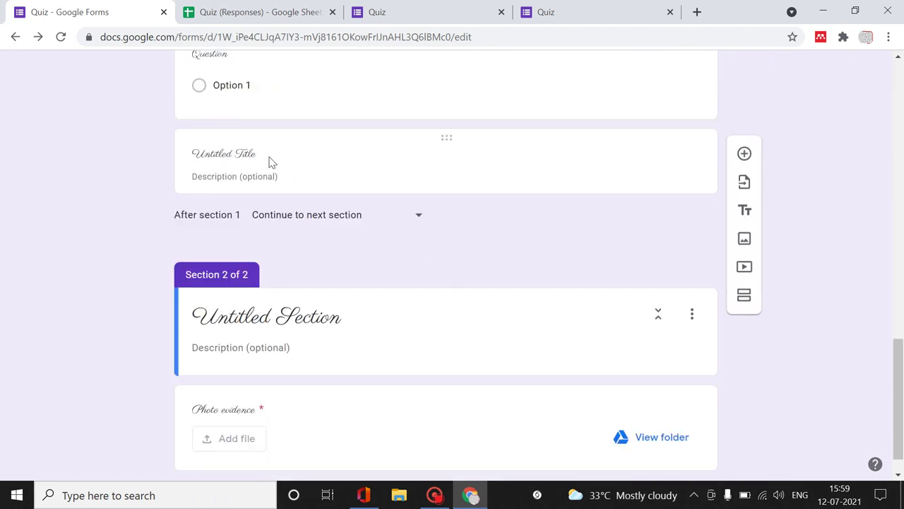
Step: Delete the untitled title block and turn the empty multiple-choice question into "T or F" with the options False and True
click(268, 157)
click(666, 162)
text(T)
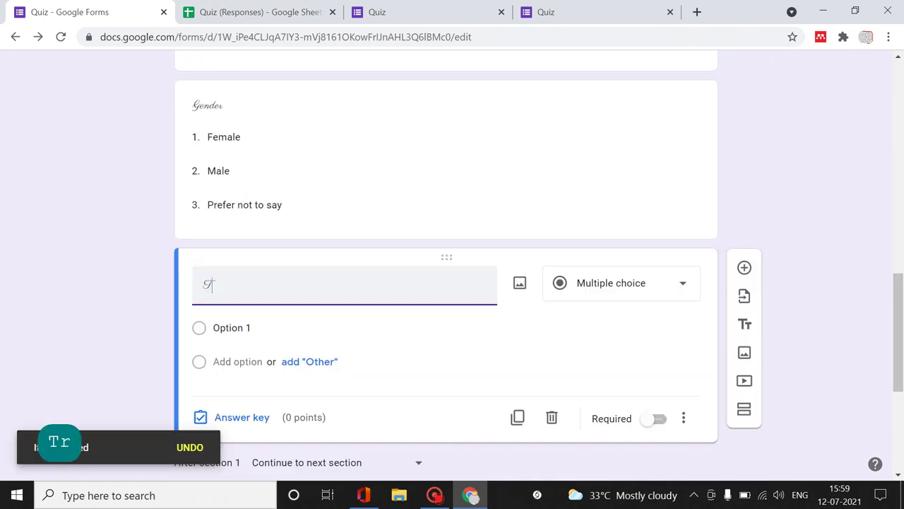
text(ru)
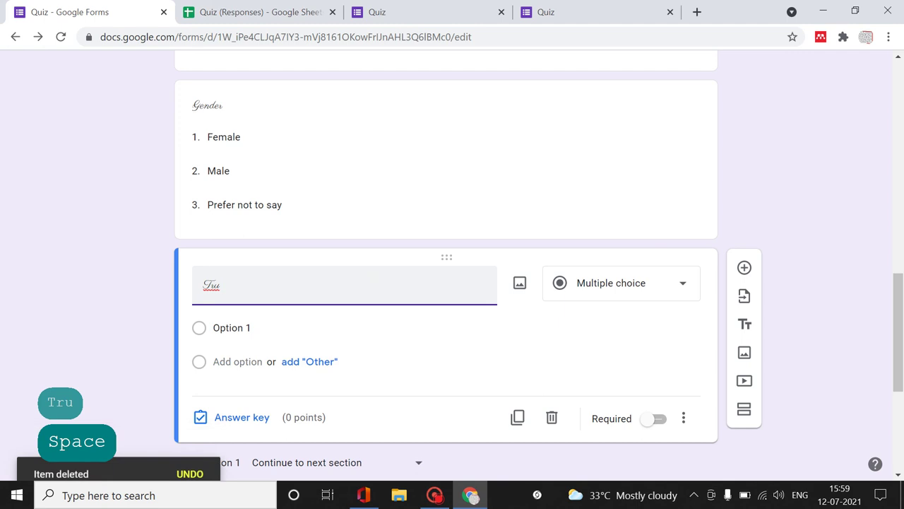
key(BackSpace)
key(BackSpace)
text(or )
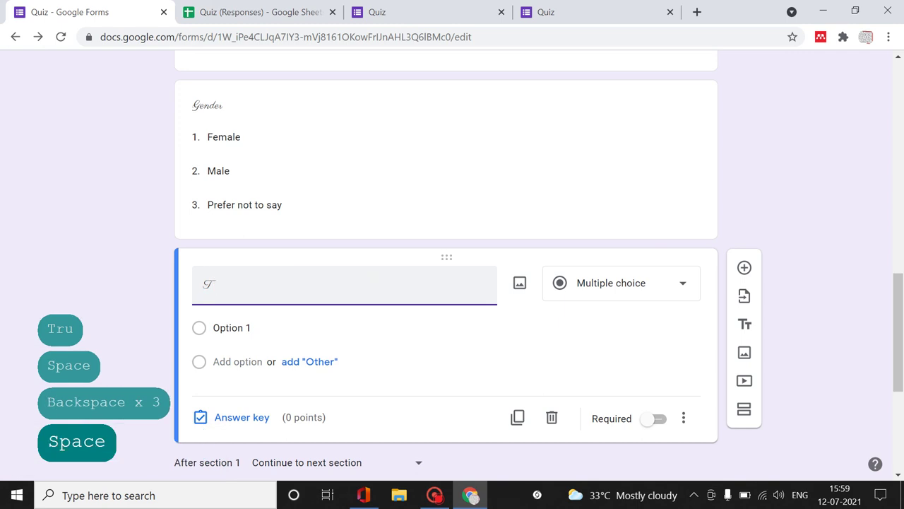
text(F)
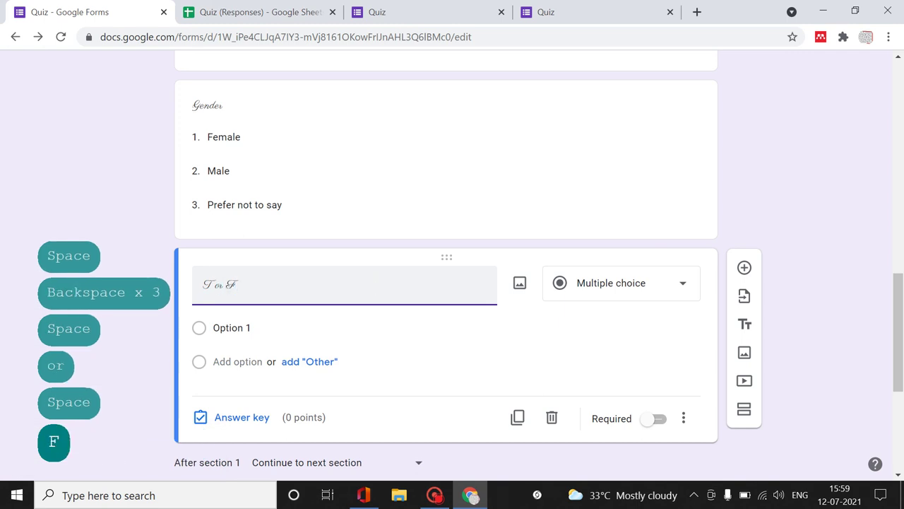
click(347, 320)
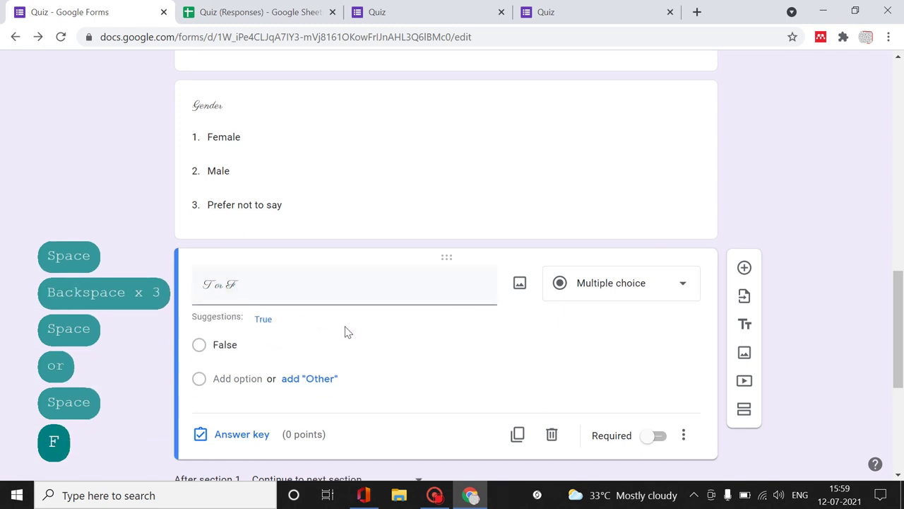
click(264, 319)
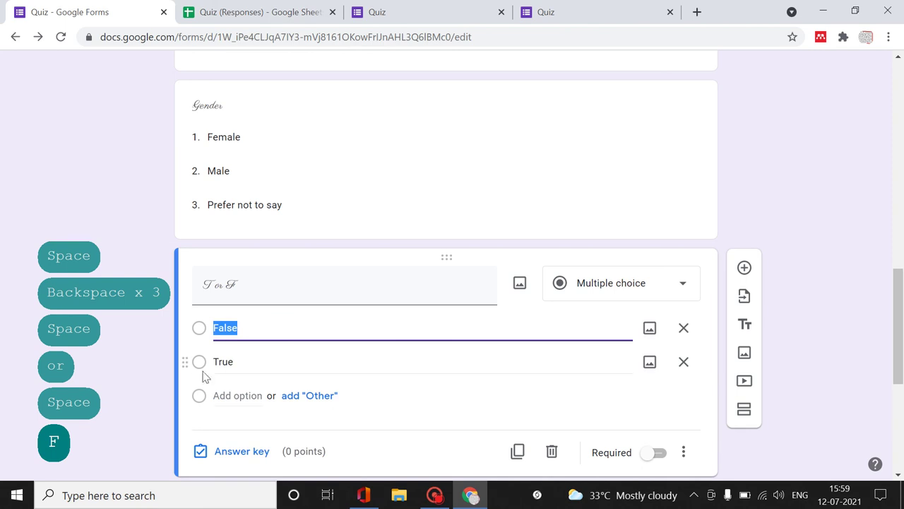
Step: Set the answer key of the "T or F" question to True, worth 1 point
click(229, 452)
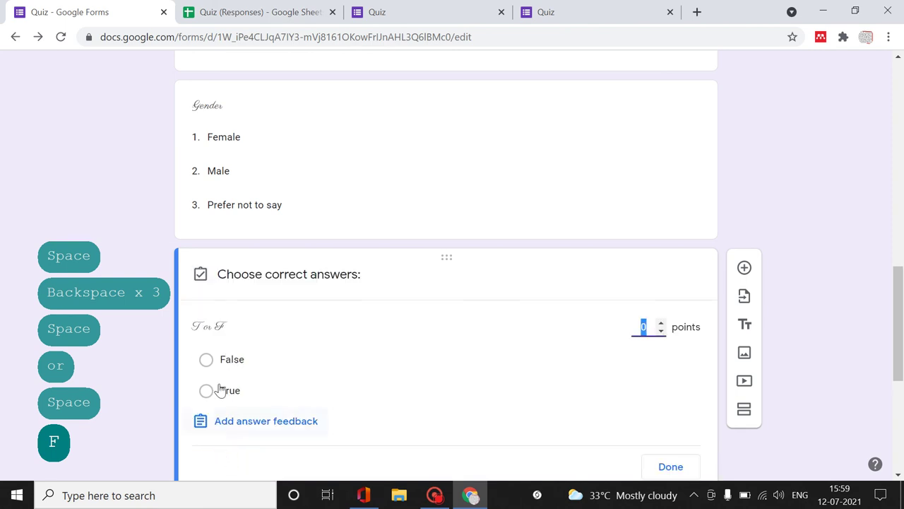
click(205, 390)
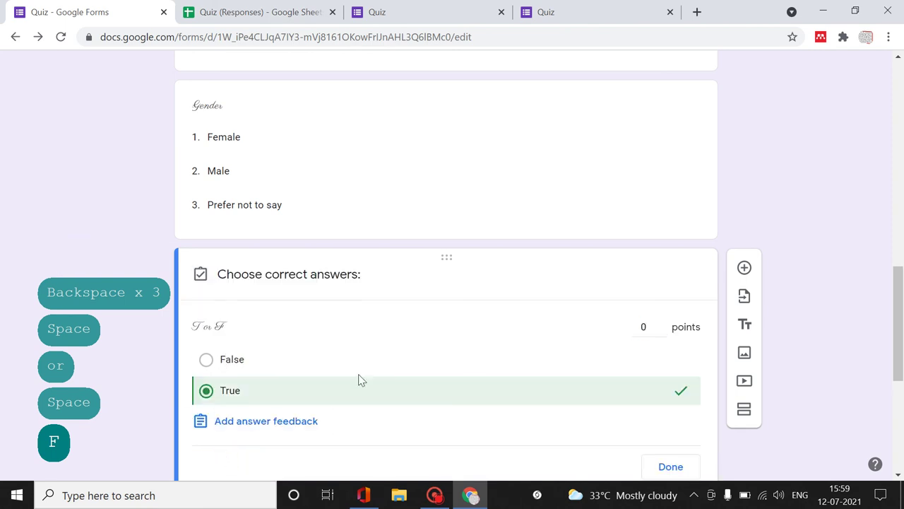
click(661, 323)
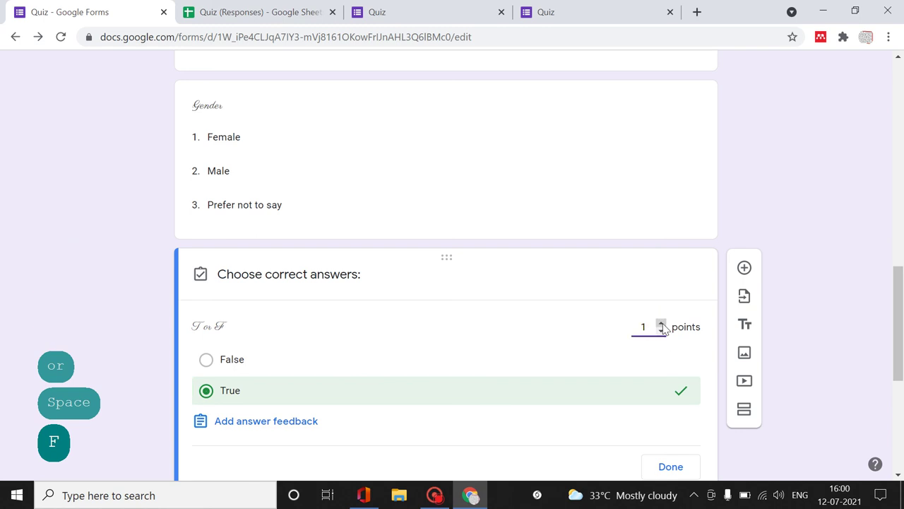
scroll(812, 299, down, 3)
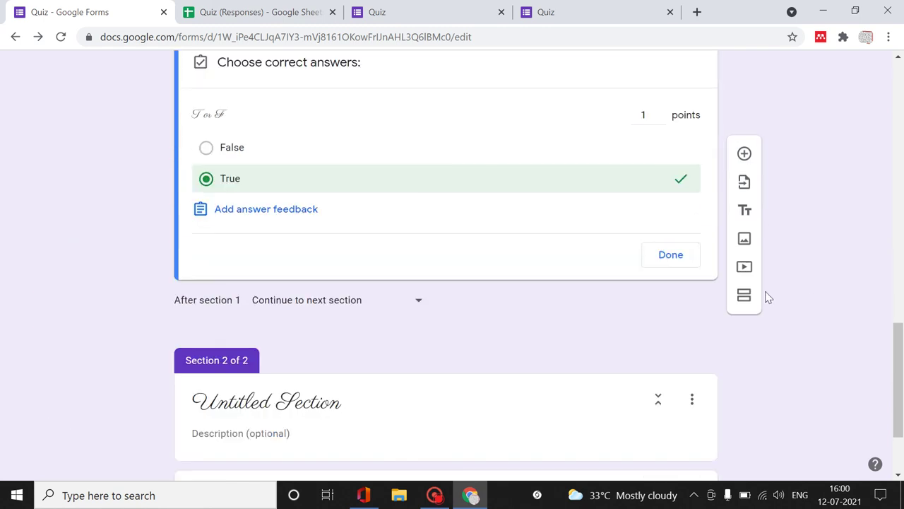
click(672, 256)
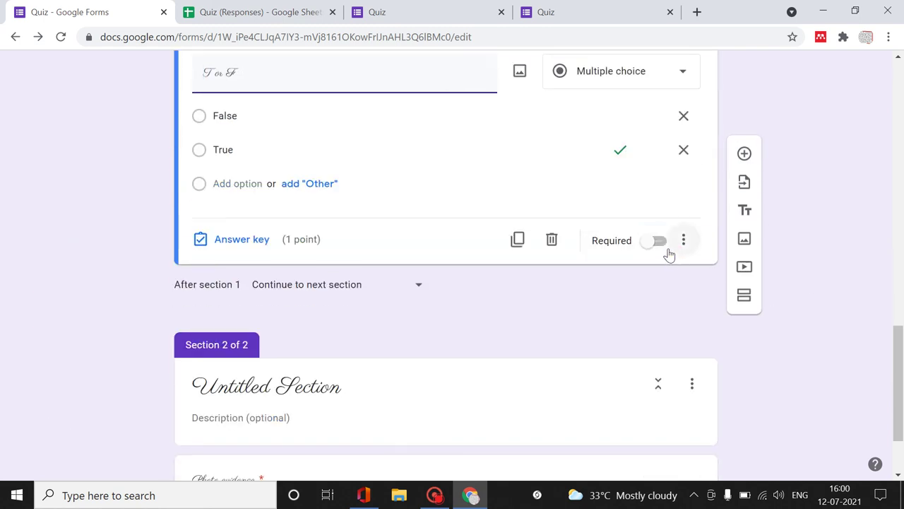
Step: Close the leftover respondent pages of the form and turn off the limit to 1 response in the form settings
drag(421, 9, 329, 19)
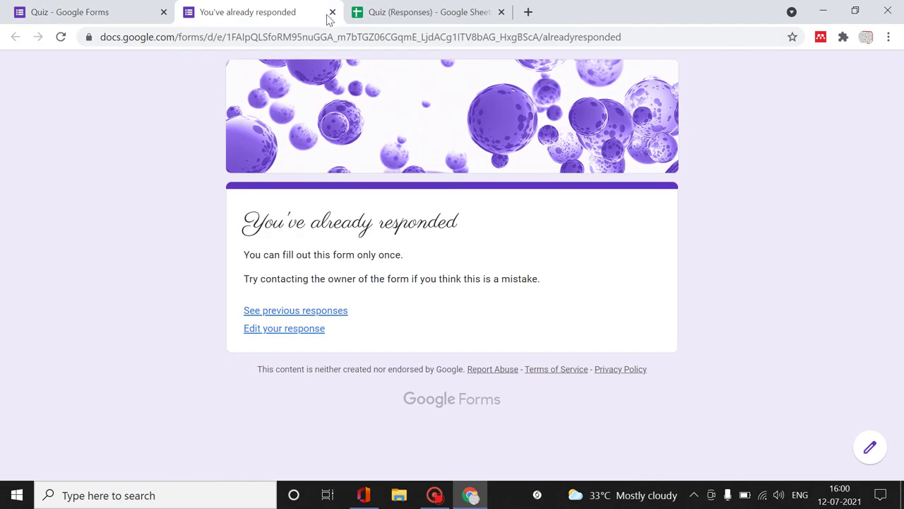
click(332, 12)
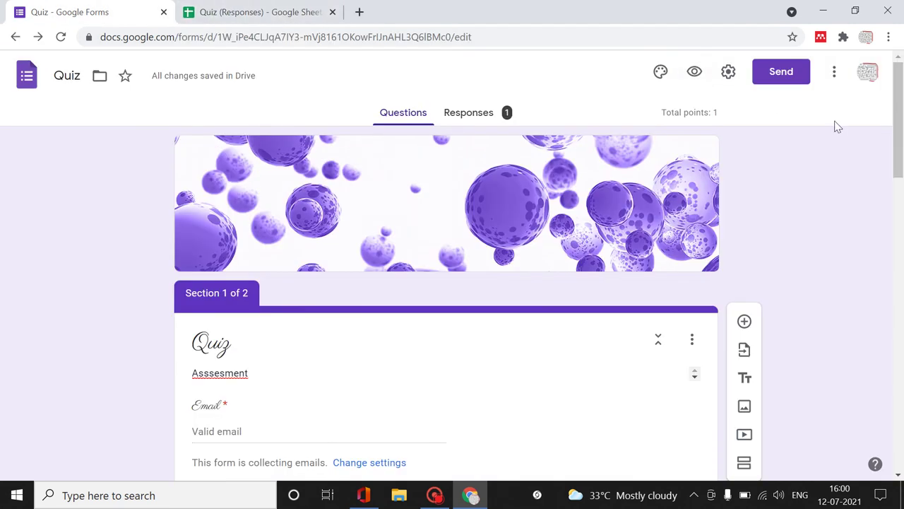
click(834, 73)
click(717, 104)
click(729, 72)
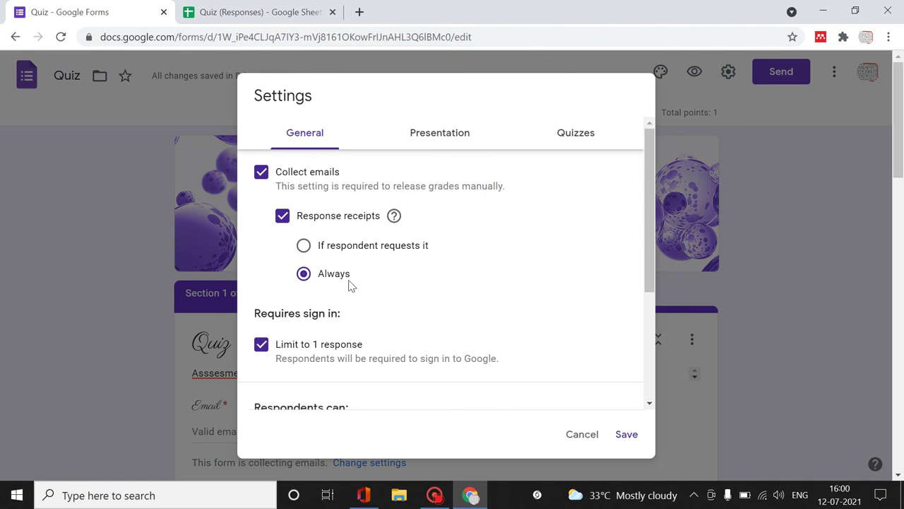
scroll(249, 308, down, 1)
click(262, 275)
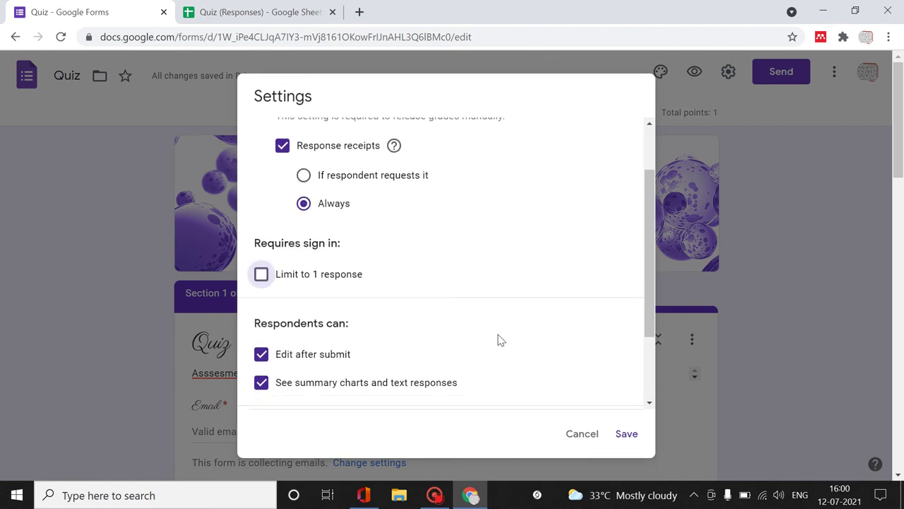
click(621, 441)
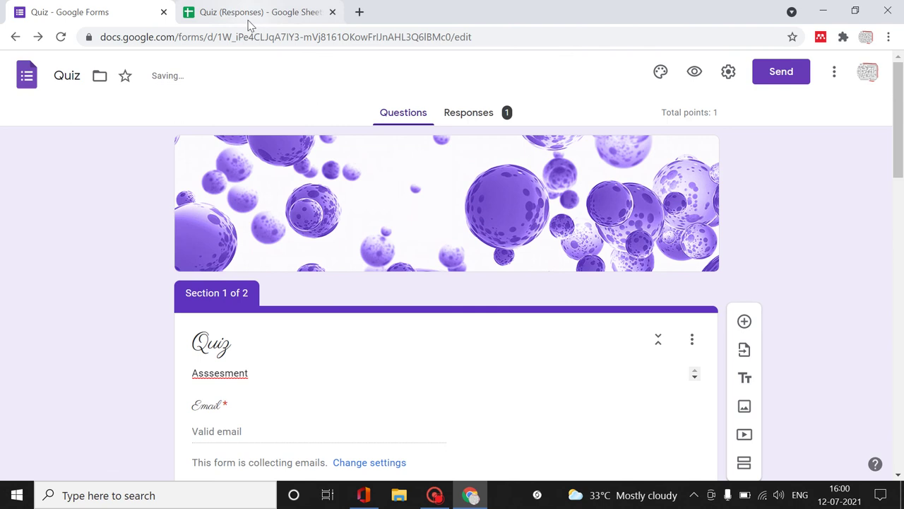
Step: Open the form preview and fill in the respondent's email
click(695, 72)
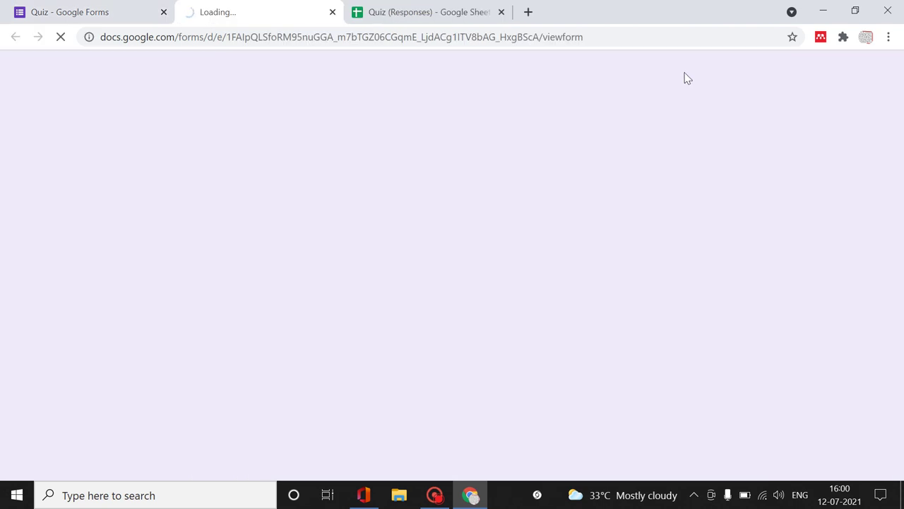
scroll(564, 234, down, 3)
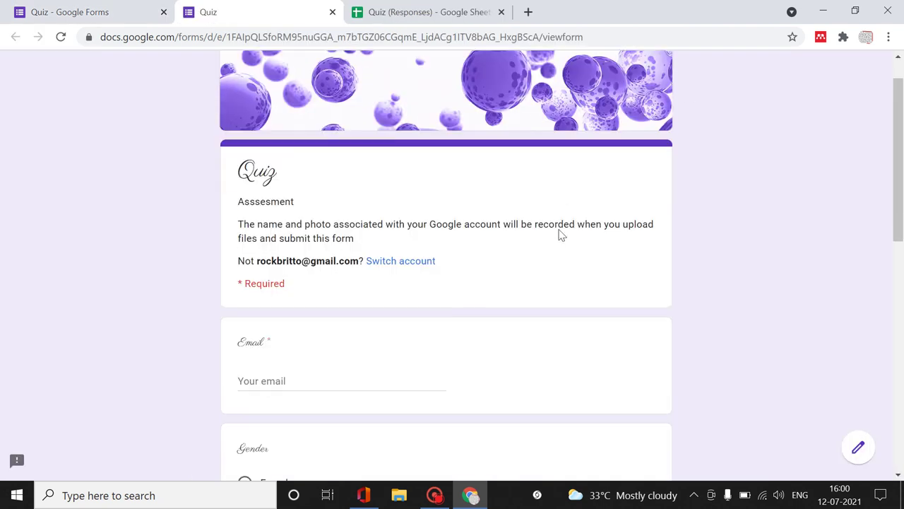
click(282, 210)
click(288, 238)
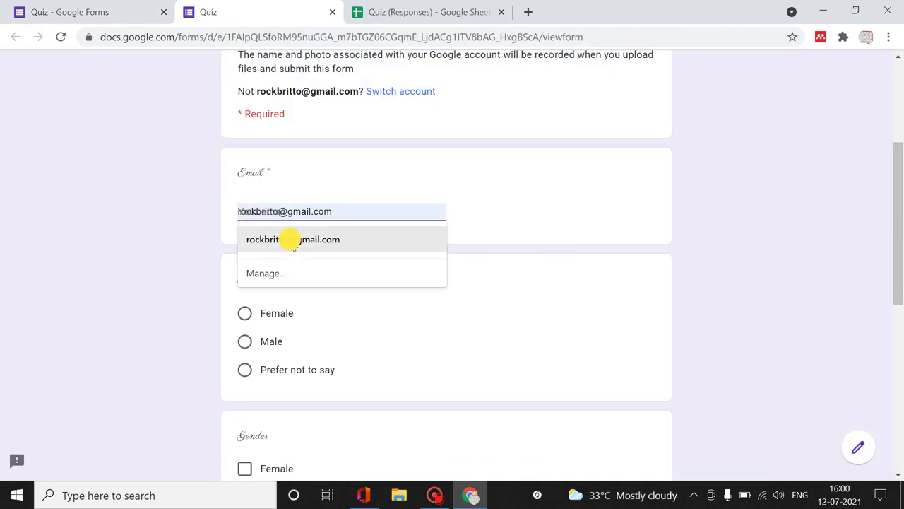
Step: Answer Male in all three Gender questions and True in the "T or F" question
scroll(335, 261, down, 2)
click(245, 173)
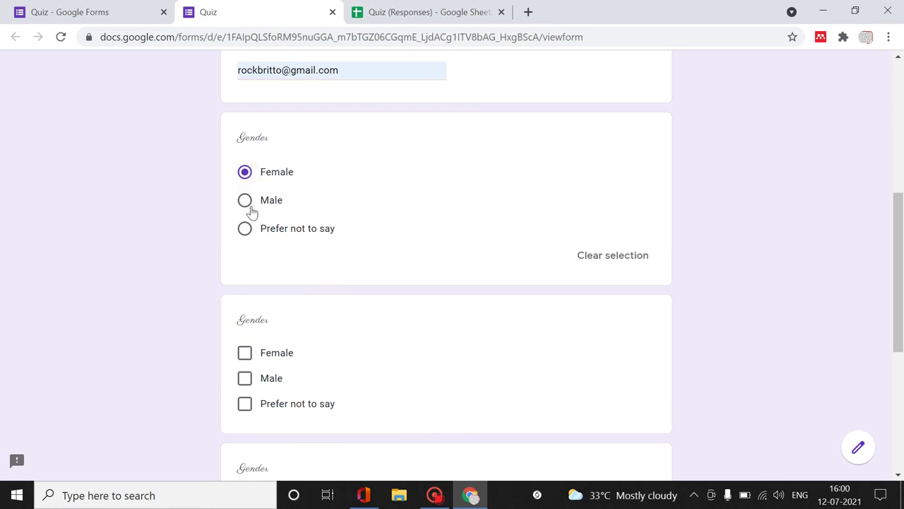
click(245, 200)
click(246, 378)
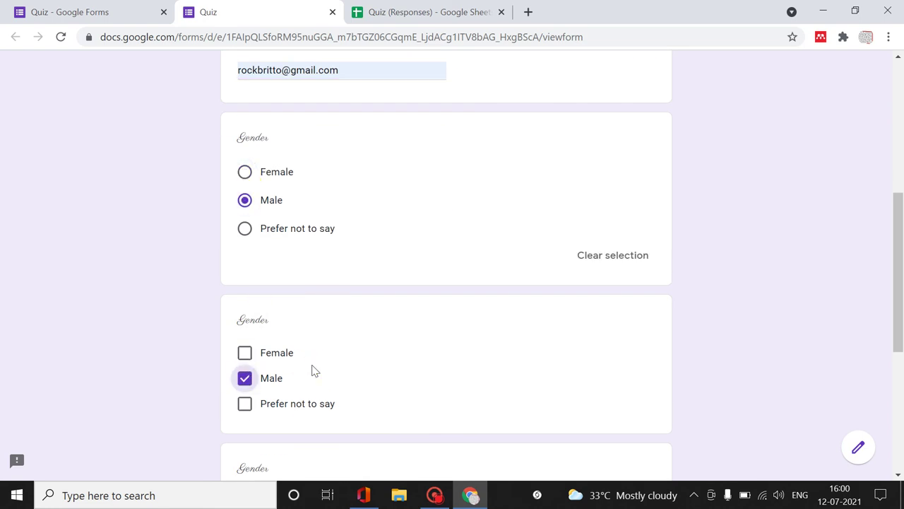
scroll(297, 353, down, 3)
click(323, 313)
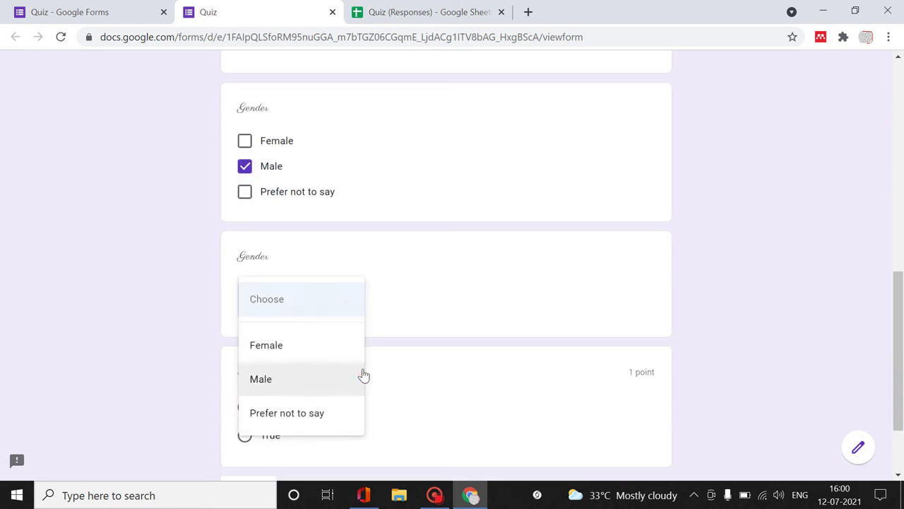
click(363, 373)
scroll(322, 344, down, 2)
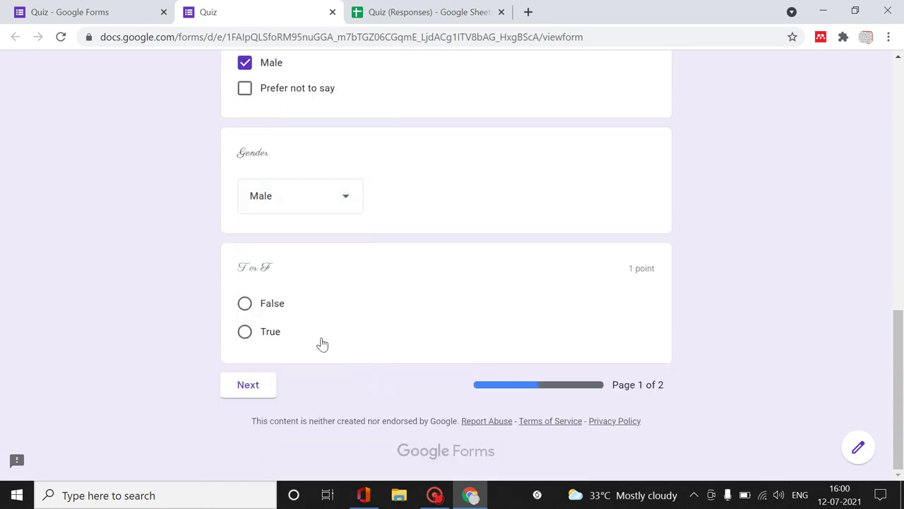
click(245, 331)
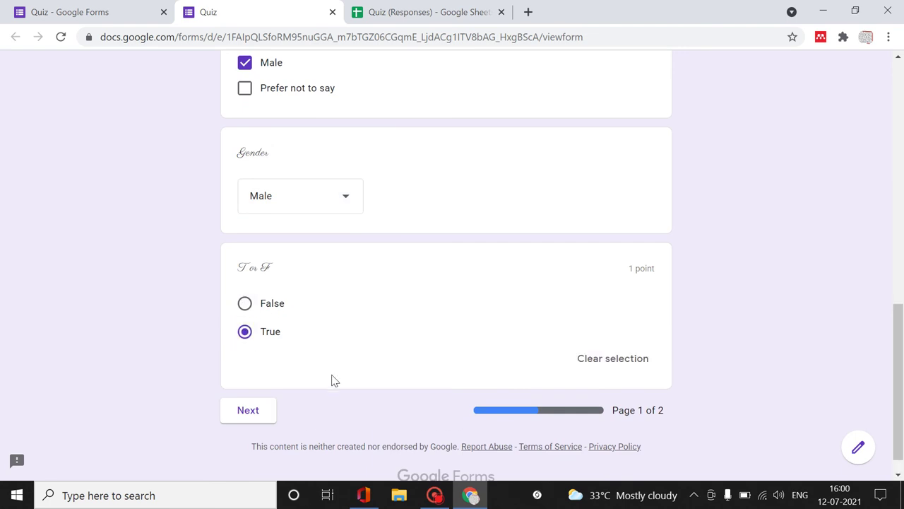
Step: Attach the Copy of BCS CASES1 spreadsheet file as photo evidence in the second section and submit the response
click(256, 412)
key(super+Down)
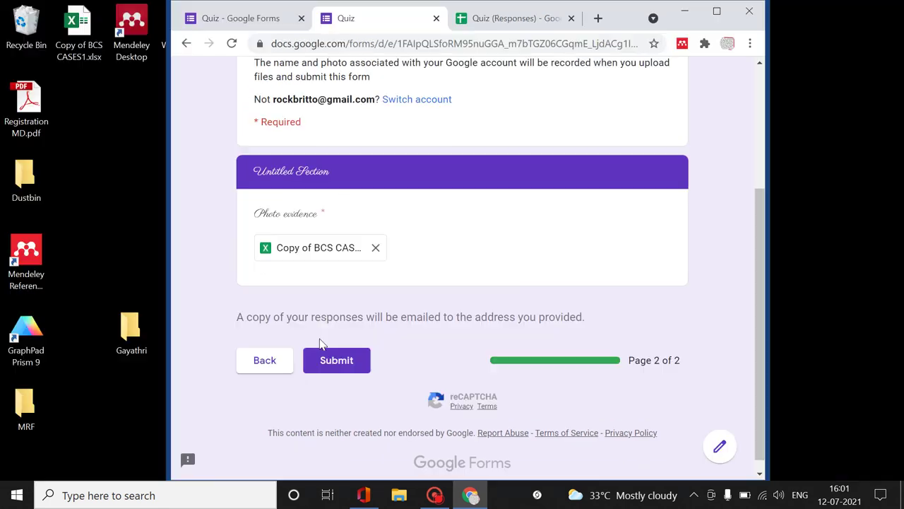
click(349, 361)
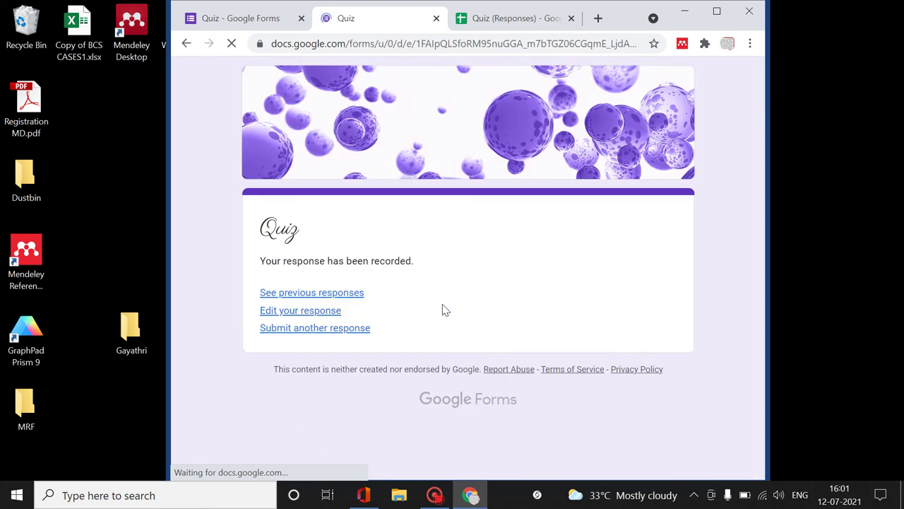
Step: Open the previous responses from the confirmation page and examine the Gender and "T or F" summary charts
click(328, 293)
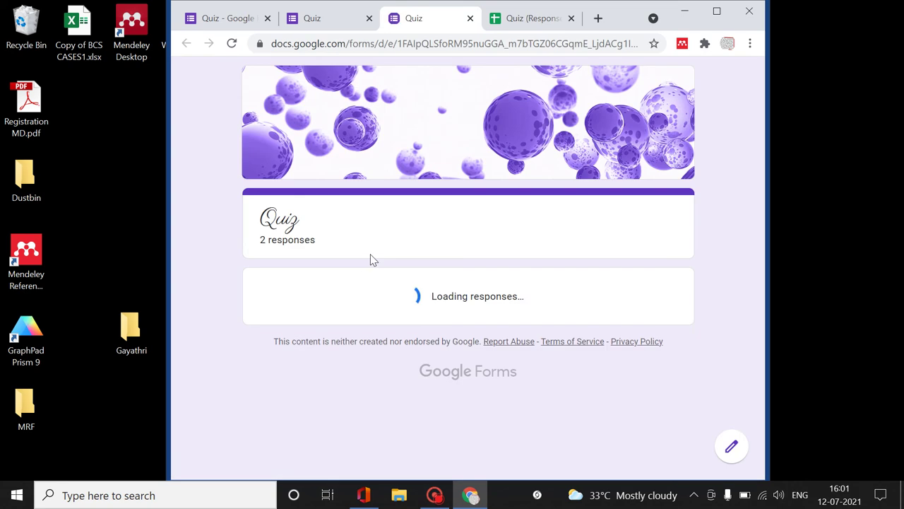
scroll(498, 362, down, 9)
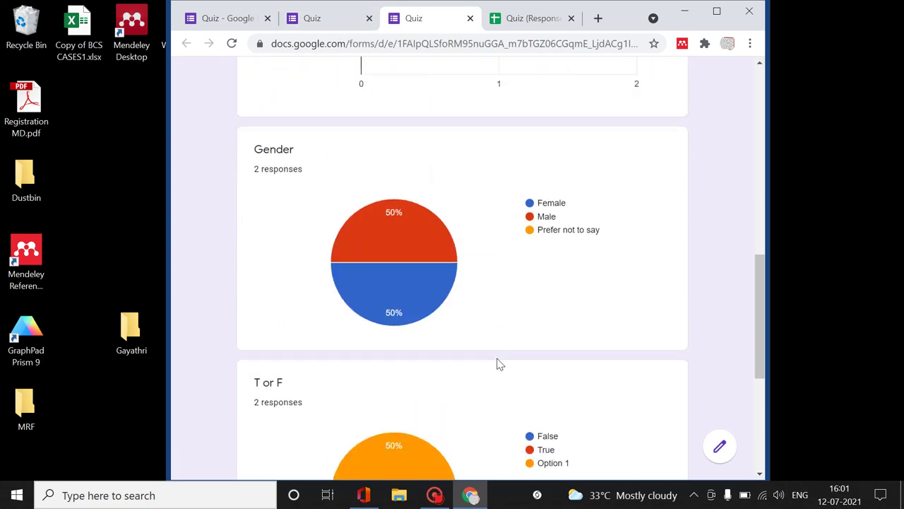
scroll(498, 363, down, 4)
scroll(462, 240, up, 6)
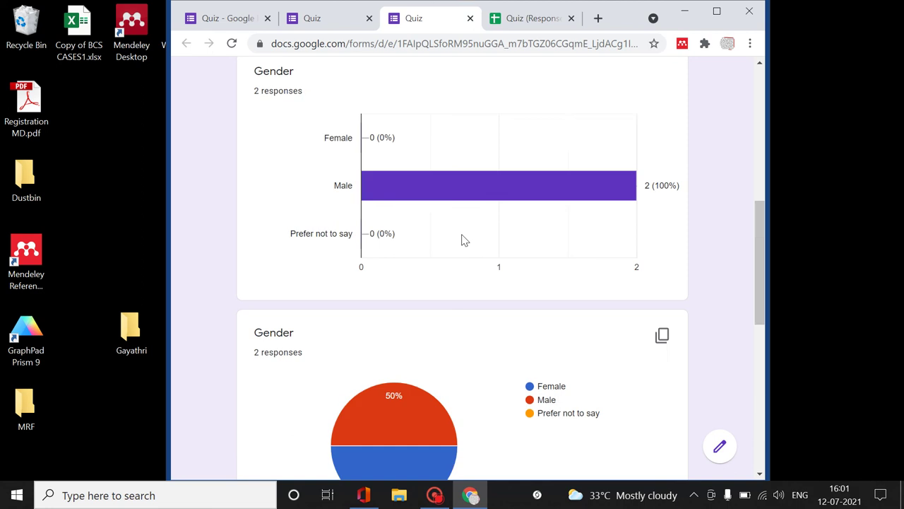
Step: Check the "Quiz (Responses)" spreadsheet, and return to the form editor in a maximized window
click(215, 15)
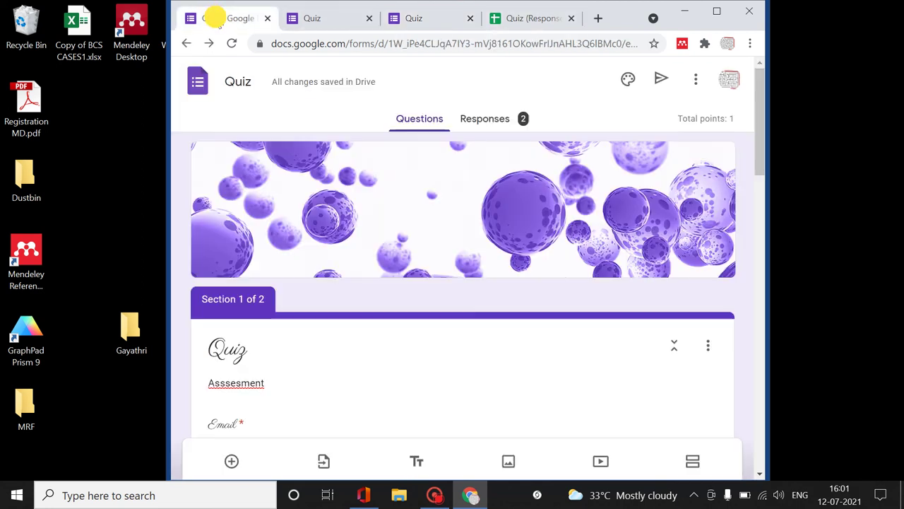
click(526, 20)
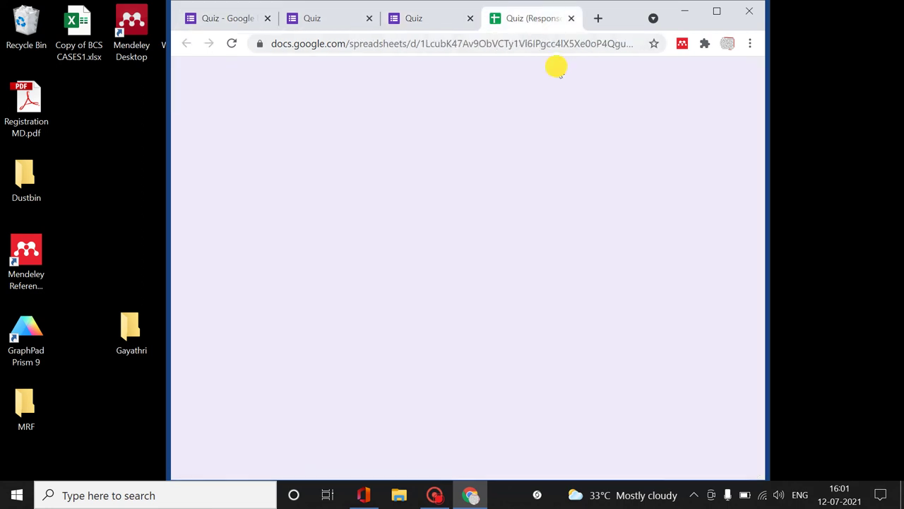
drag(418, 448, 555, 446)
click(237, 17)
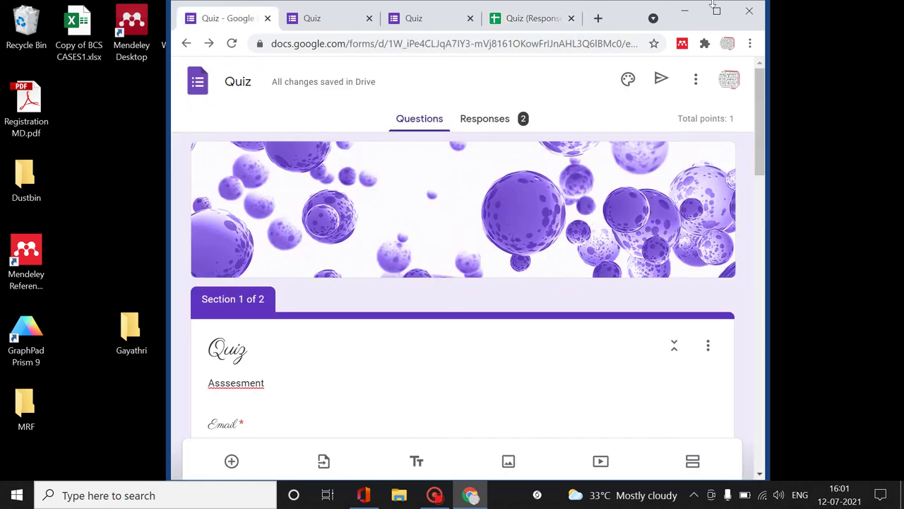
click(716, 10)
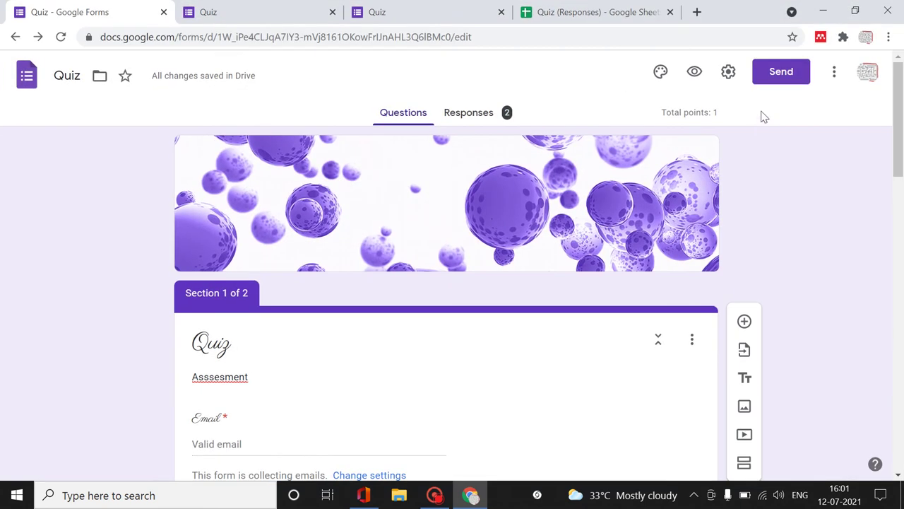
Step: Review the form's email sending options, generate a shortened link to the form, copy it, and close the sending dialog
click(789, 75)
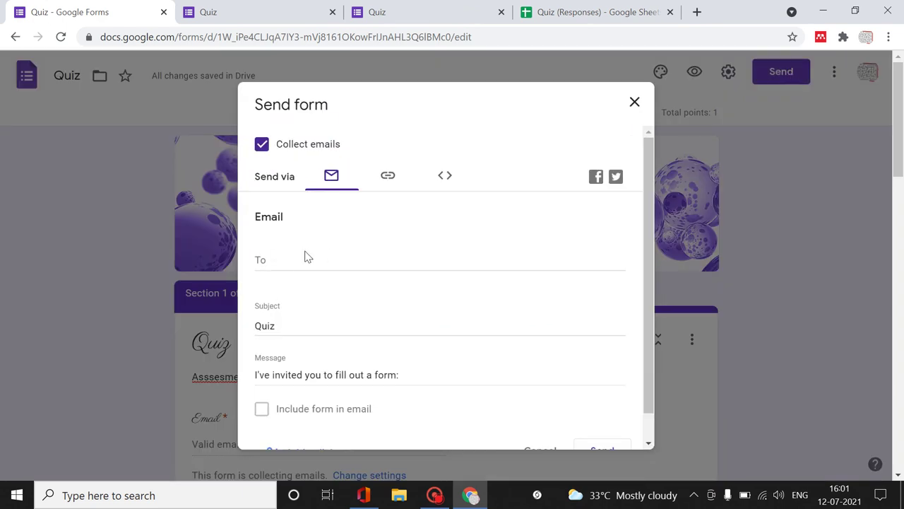
scroll(329, 298, down, 3)
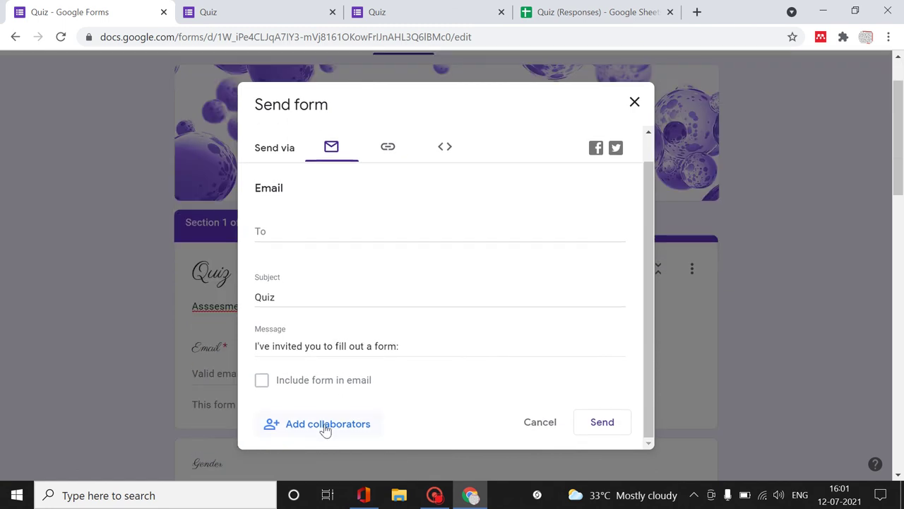
click(395, 157)
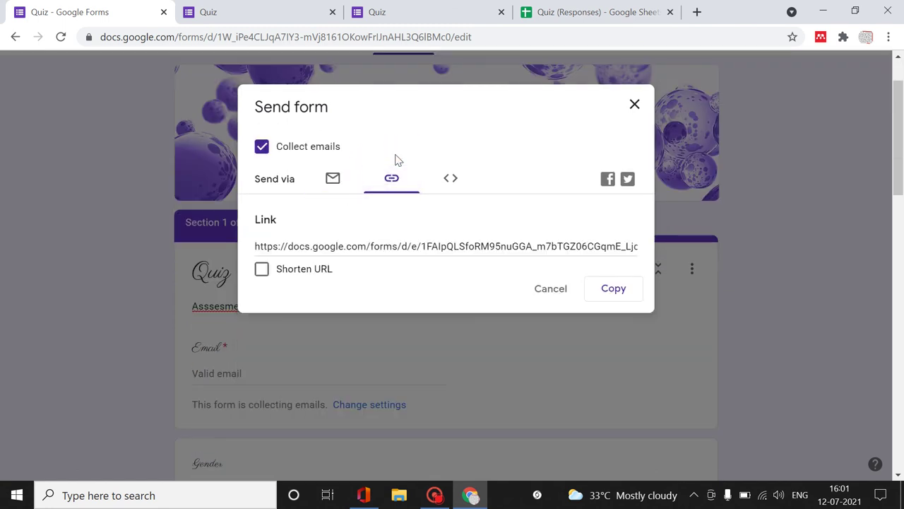
click(261, 269)
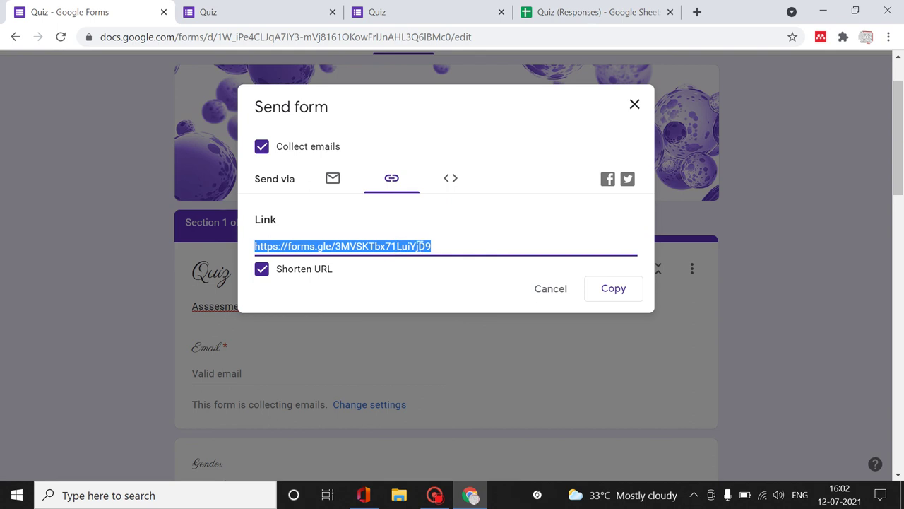
click(613, 296)
click(635, 103)
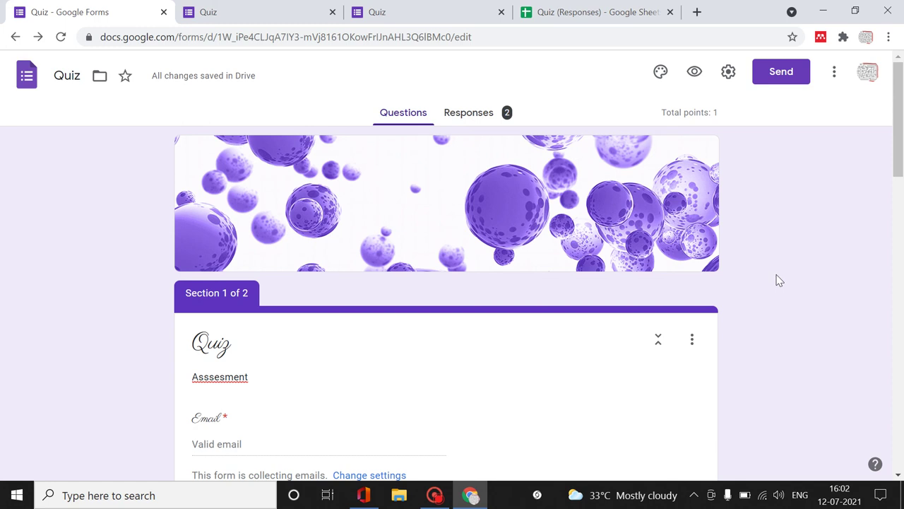
Step: Look over the "Quiz (Responses)" spreadsheet and the submission confirmation page, ending back at the form editor
click(604, 17)
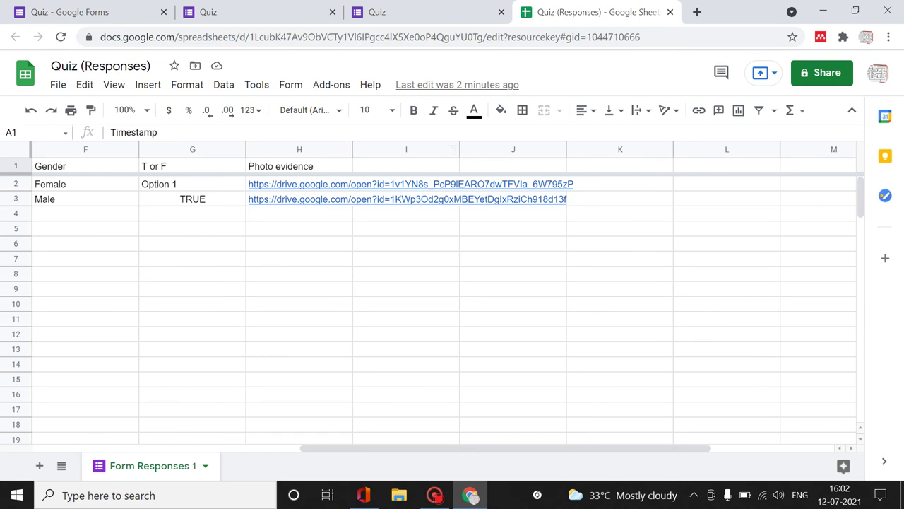
click(244, 12)
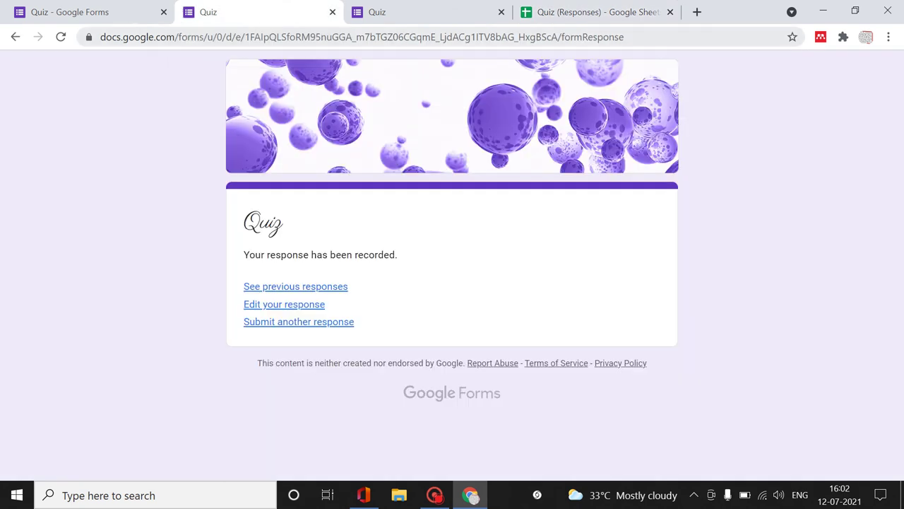
click(124, 14)
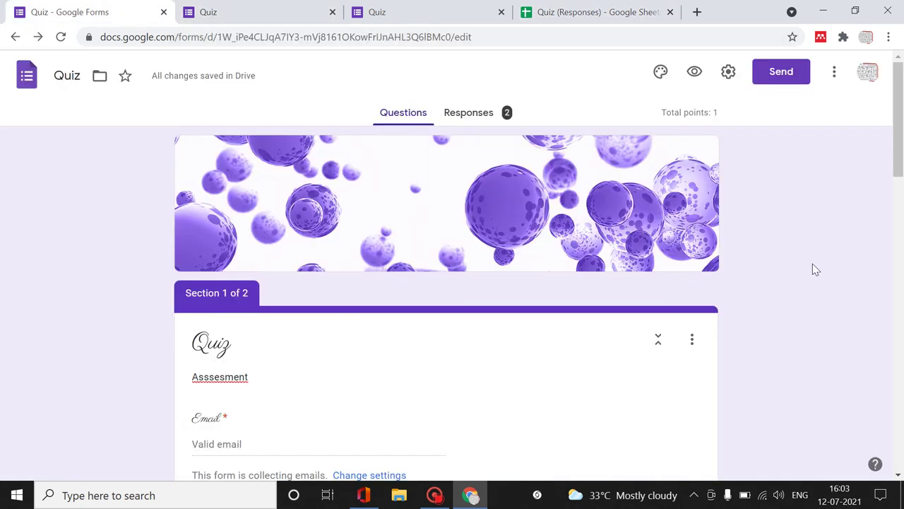